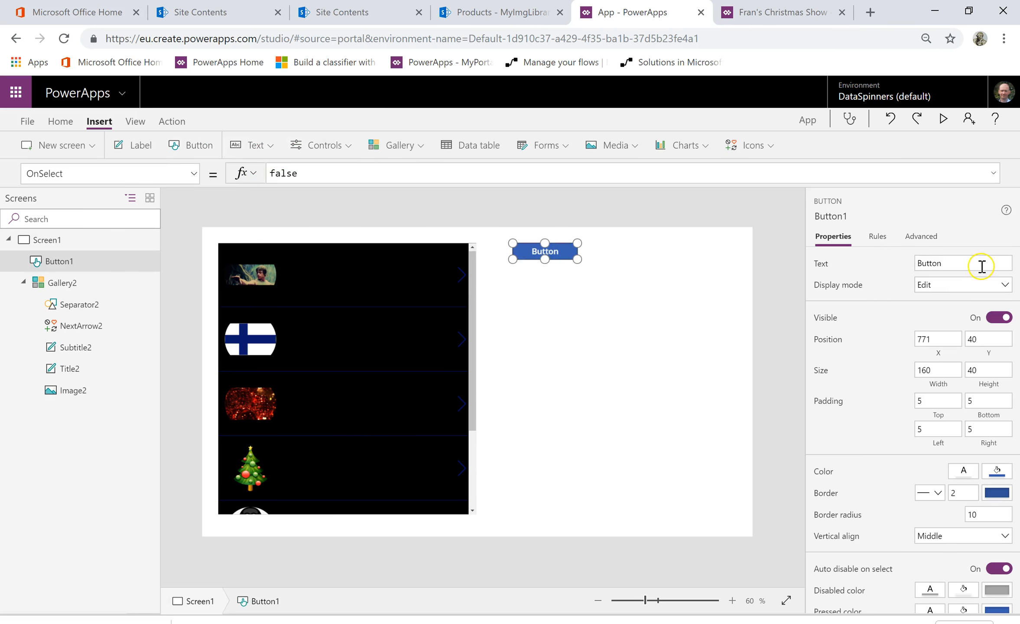
Label the new button "Shuffle and Collect" and resize it to about 420 wide by 31 high.
type("Shffl")
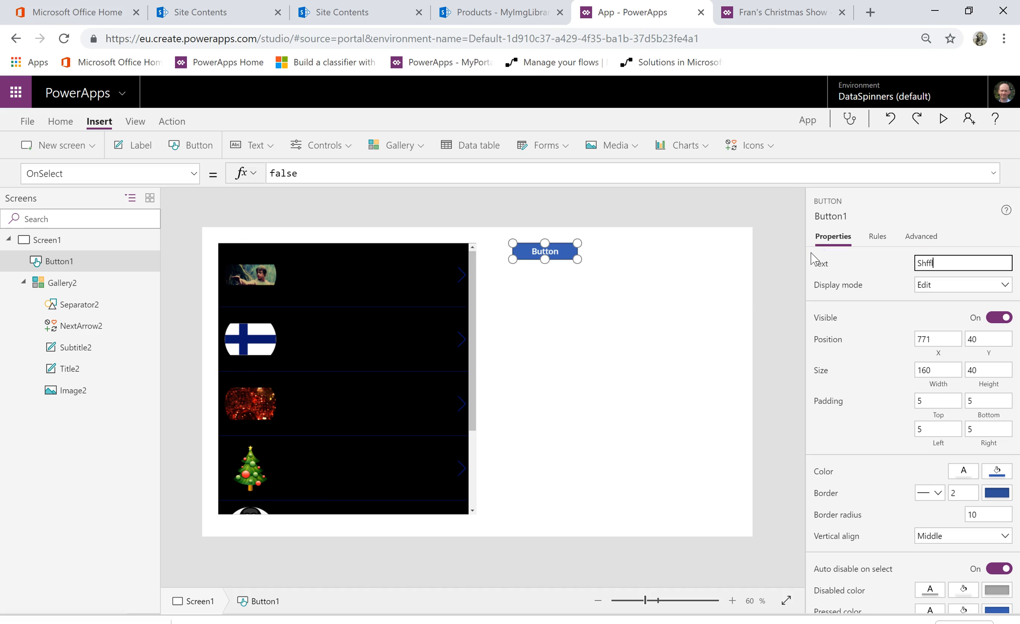
type("uffle and Collect")
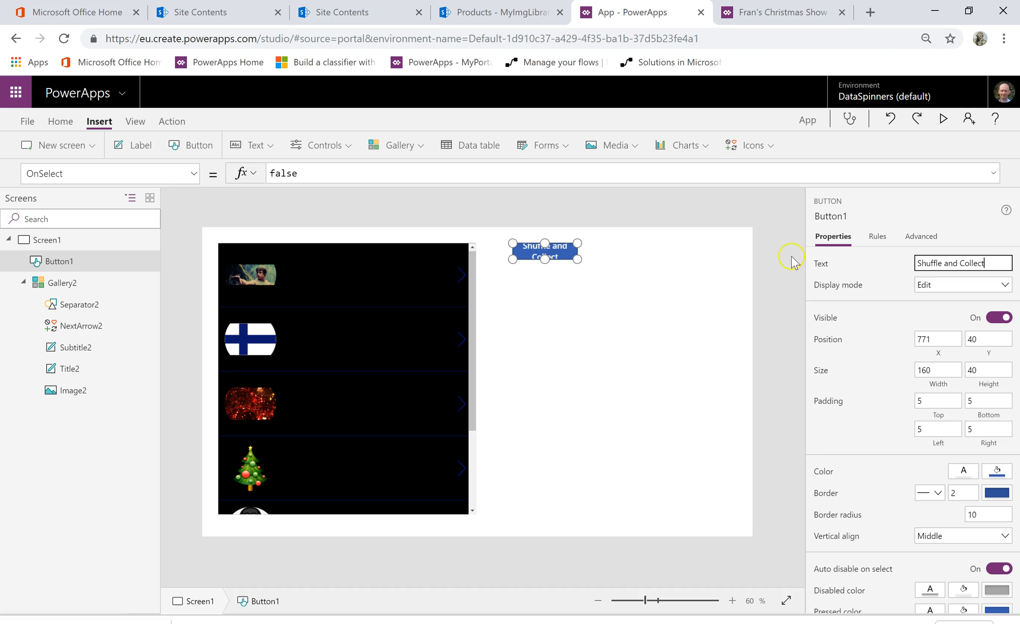
left_click_drag(577, 258, 683, 256)
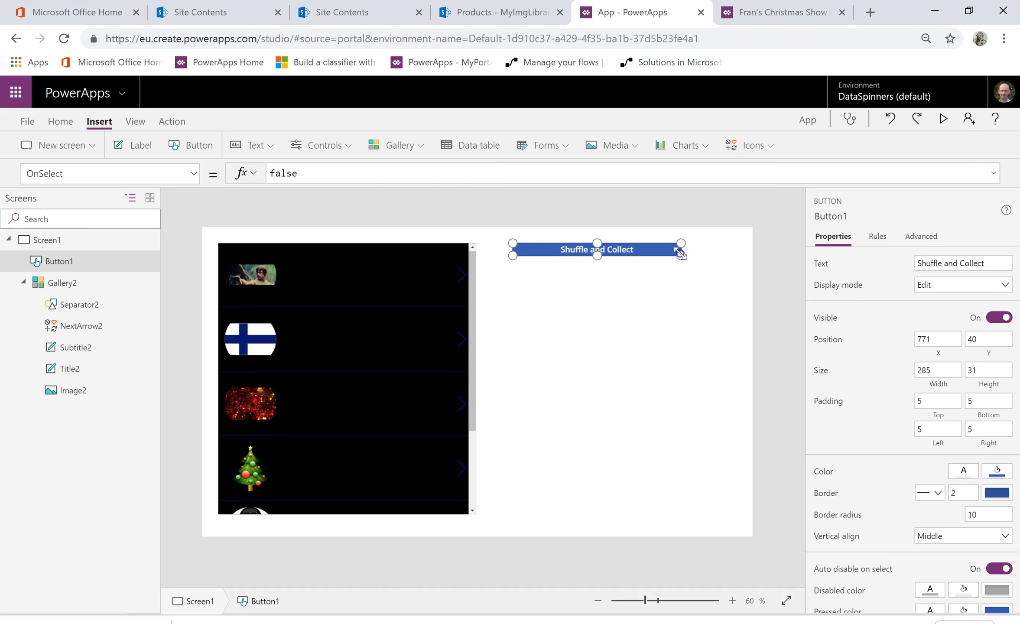
left_click(583, 301)
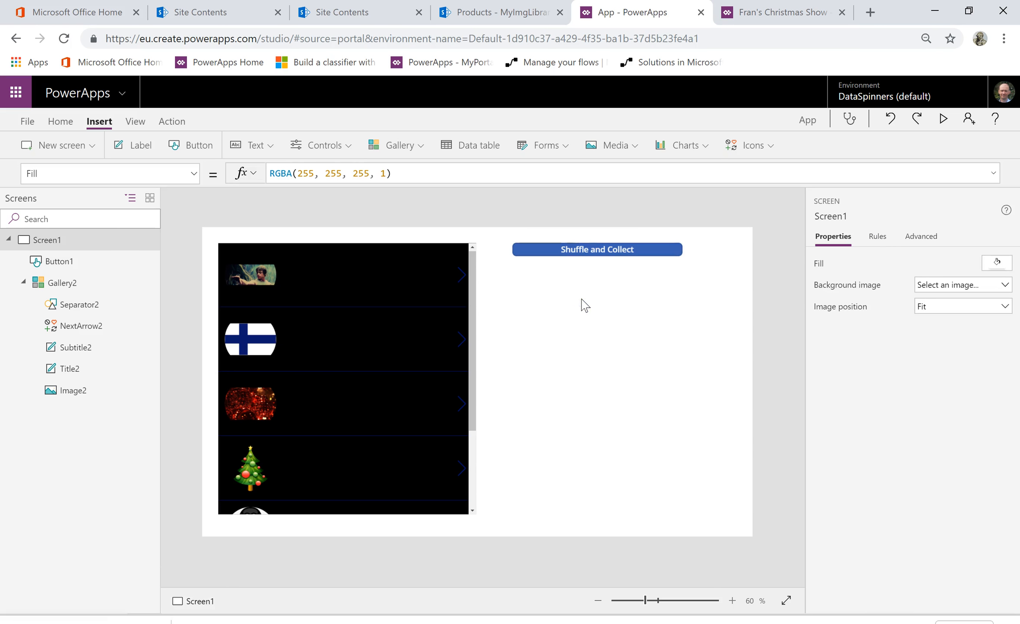
Set the Shuffle and Collect button's OnSelect formula to ClearCollect(colShuffledImages,Shuffle(MyImgLibrary)).
left_click(579, 248)
left_click(302, 182)
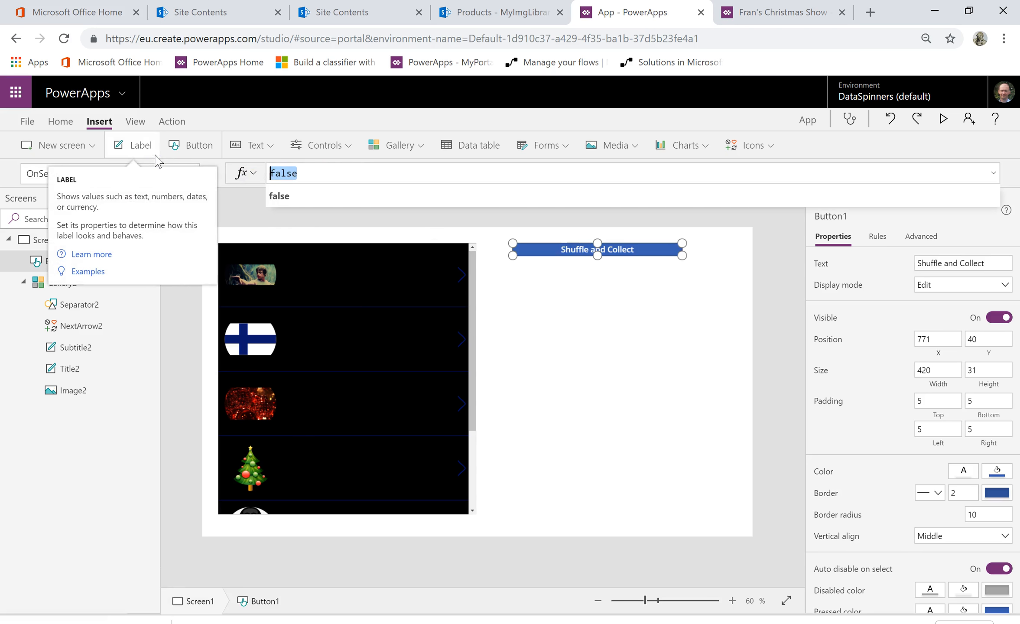
type("Clear")
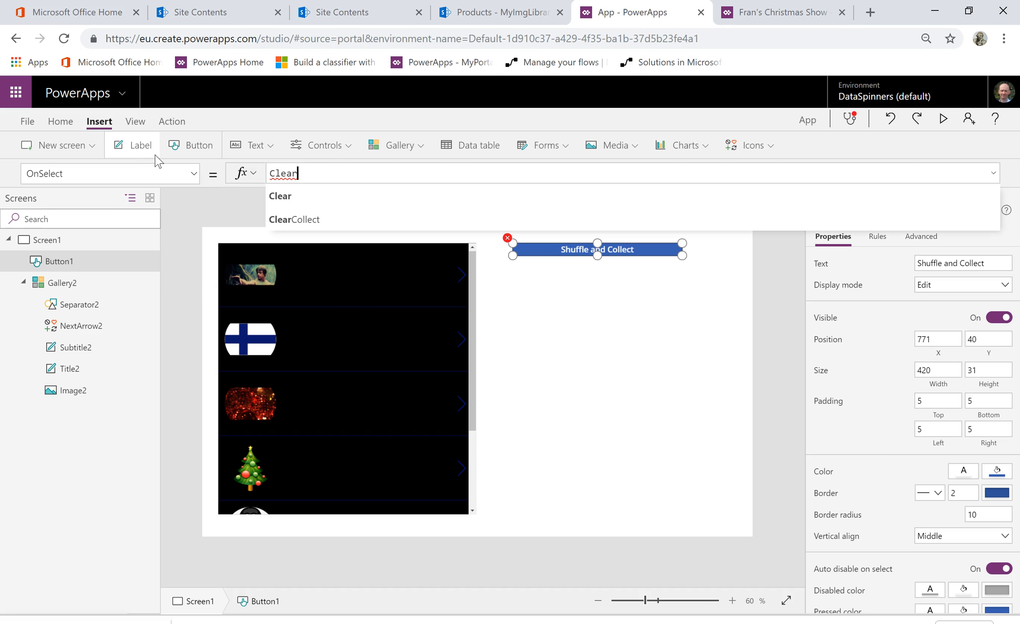
left_click(294, 220)
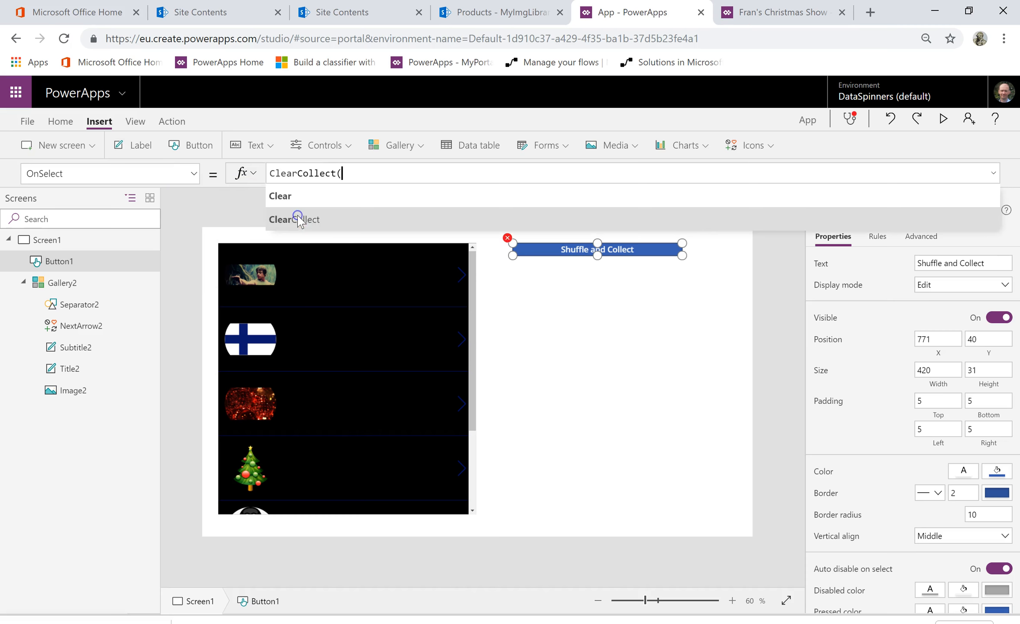
type("col")
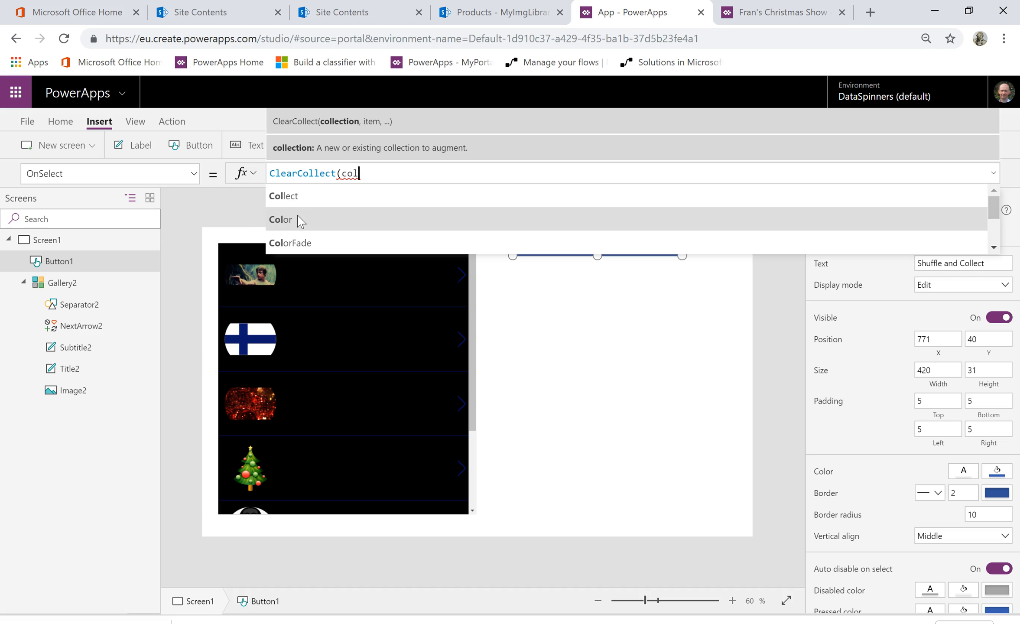
type("Shuff")
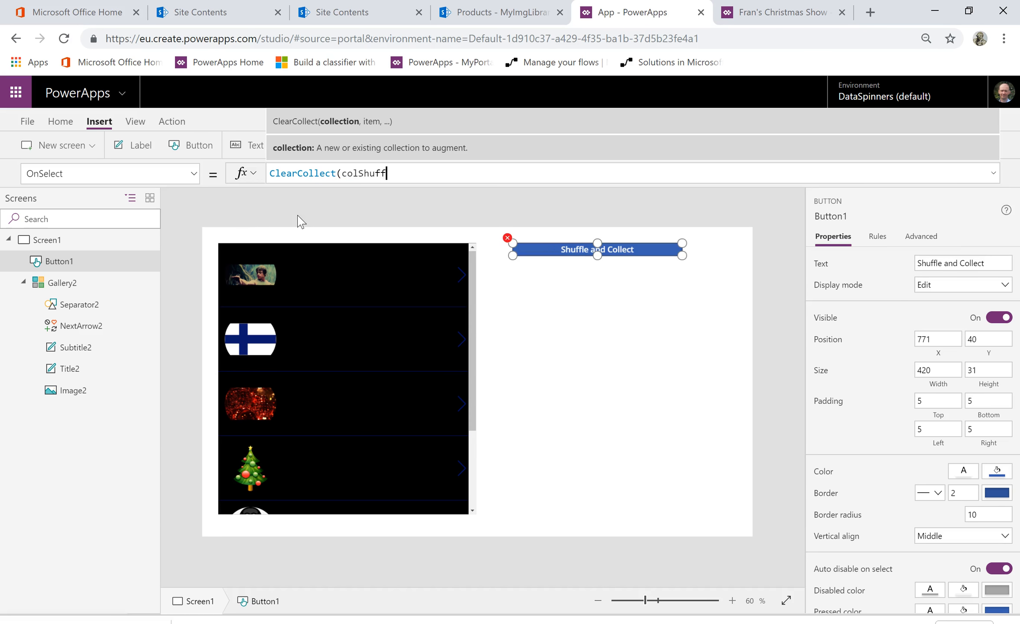
type("ledImages,")
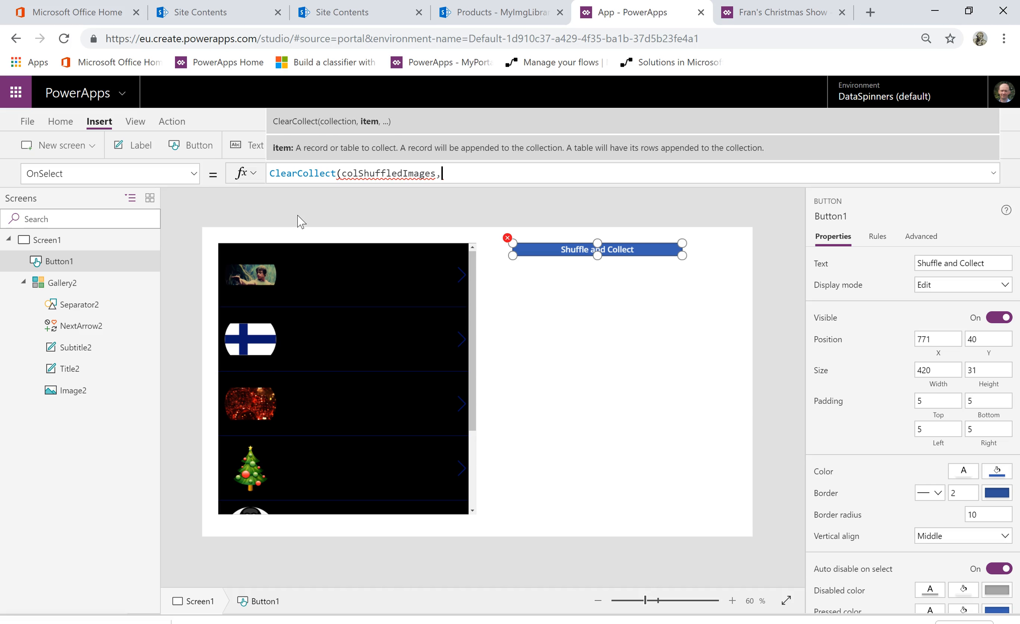
type("Shuff")
type("le")
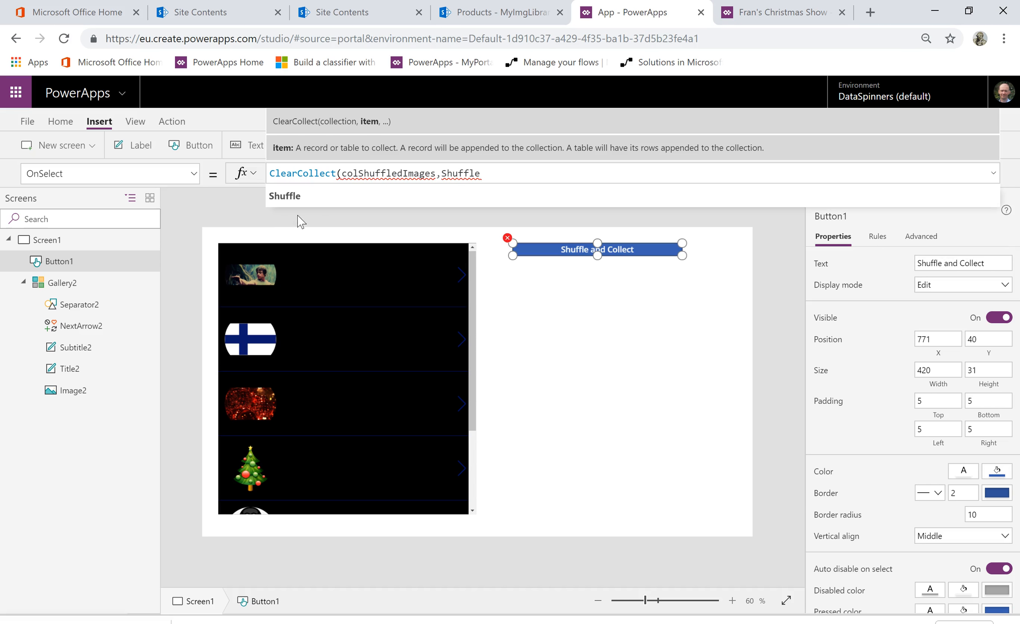
type("(my")
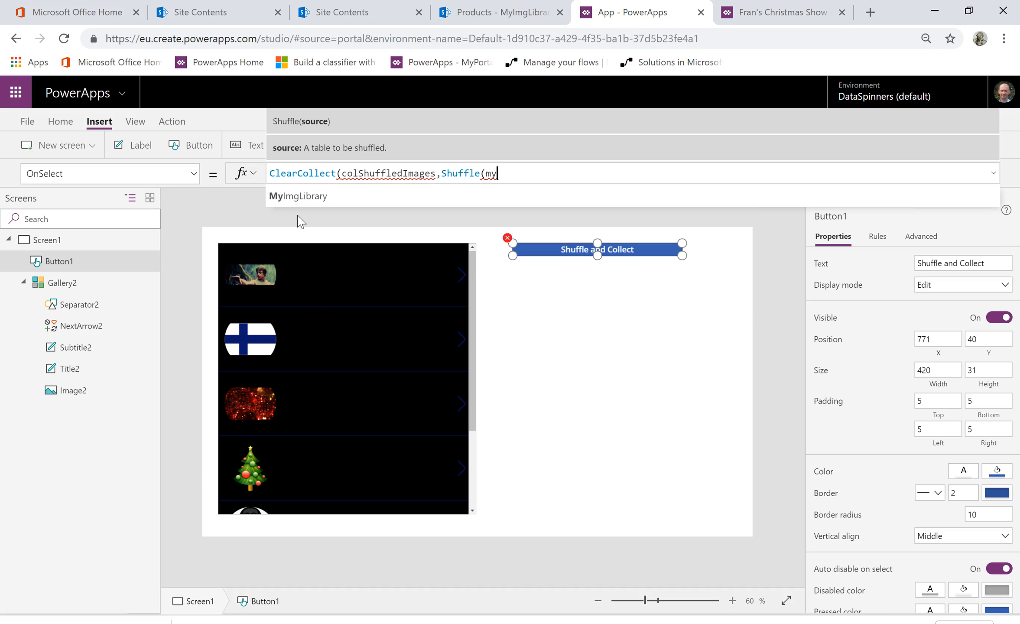
left_click(320, 197)
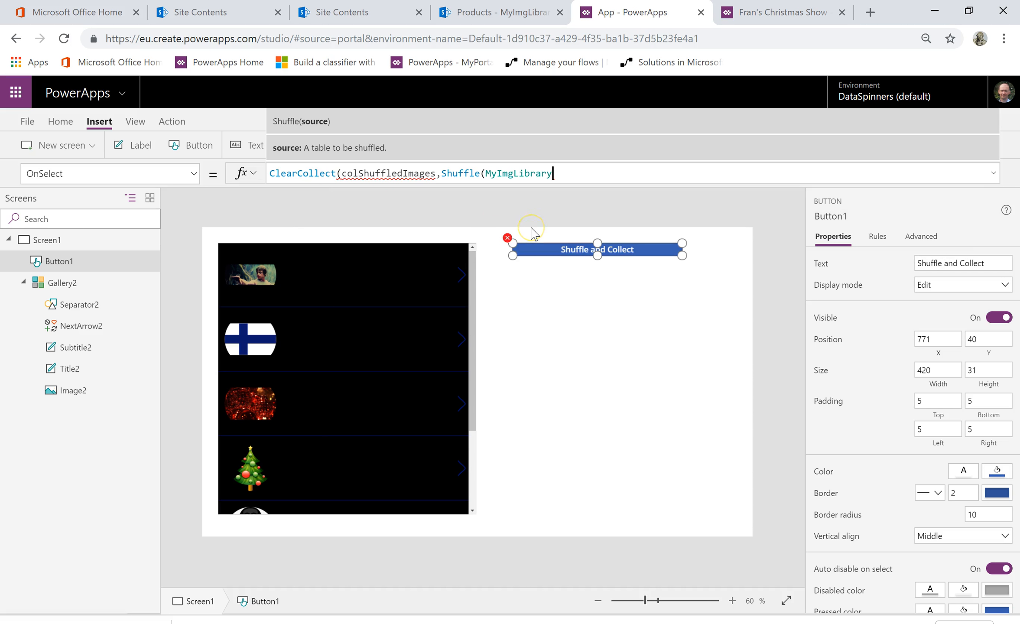
type(")")
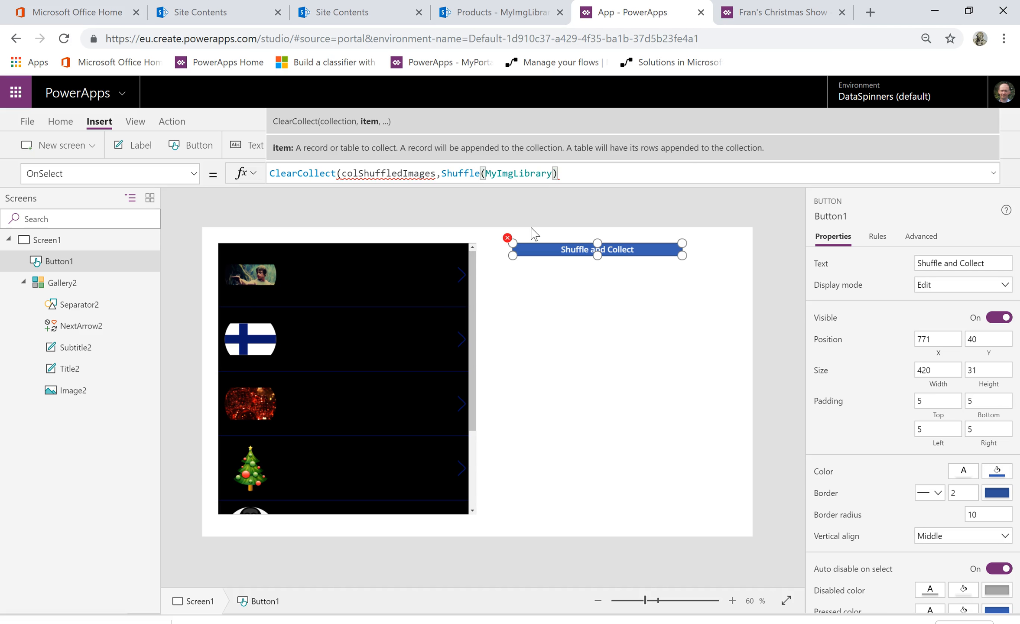
type(")")
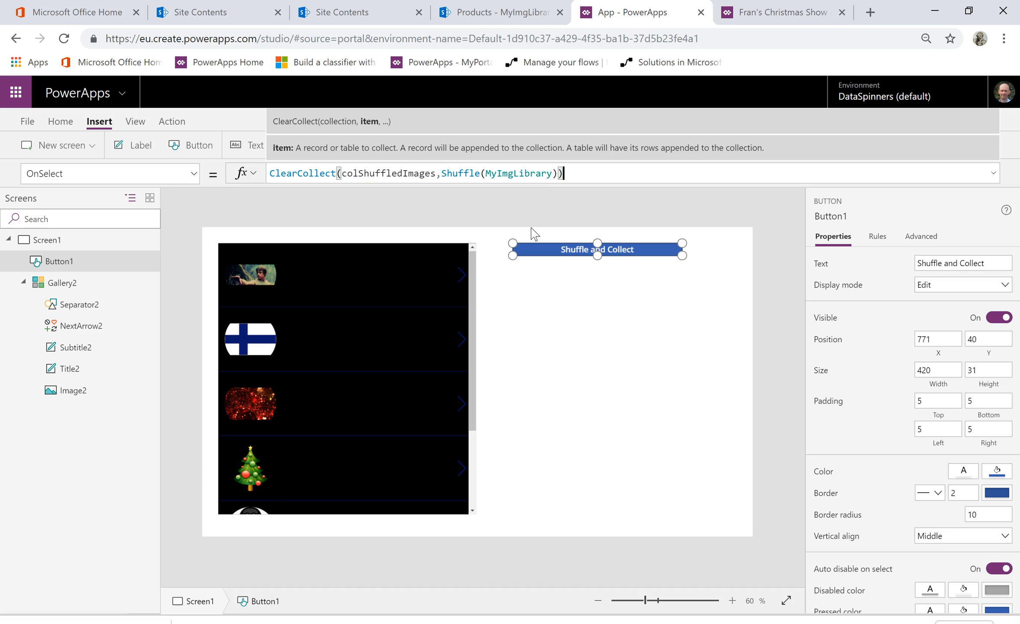
left_click(572, 305)
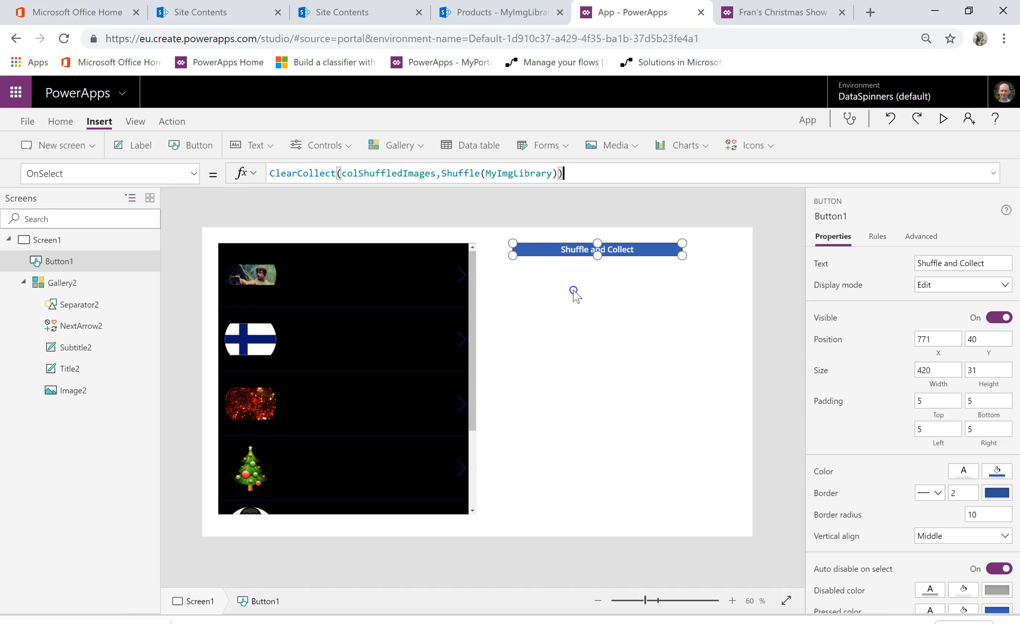
Check the preview of the colShuffledImages collection and return to the app's screen.
left_click(944, 119)
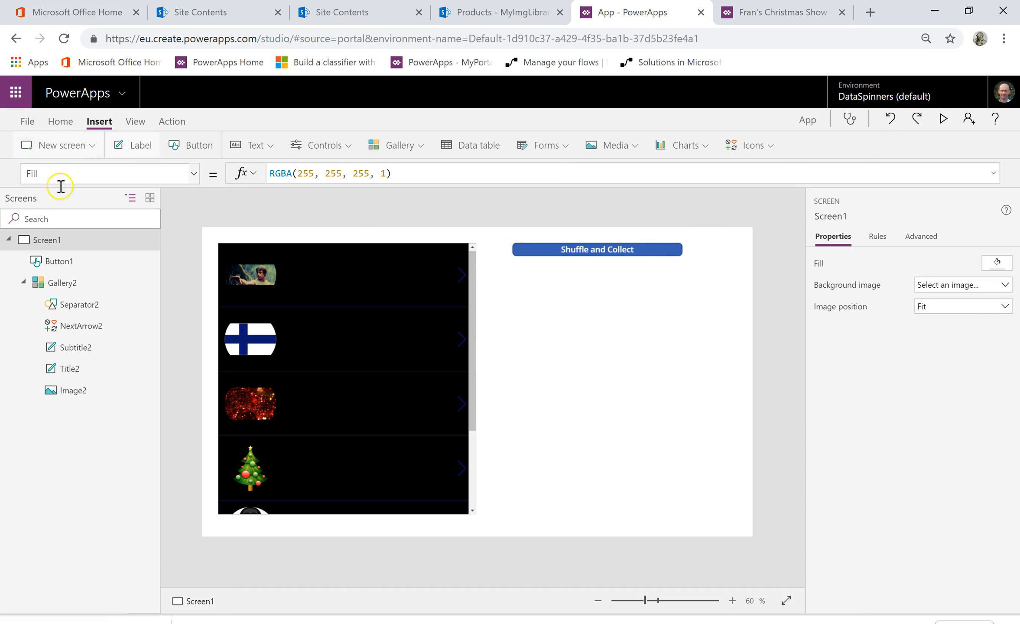
left_click(28, 121)
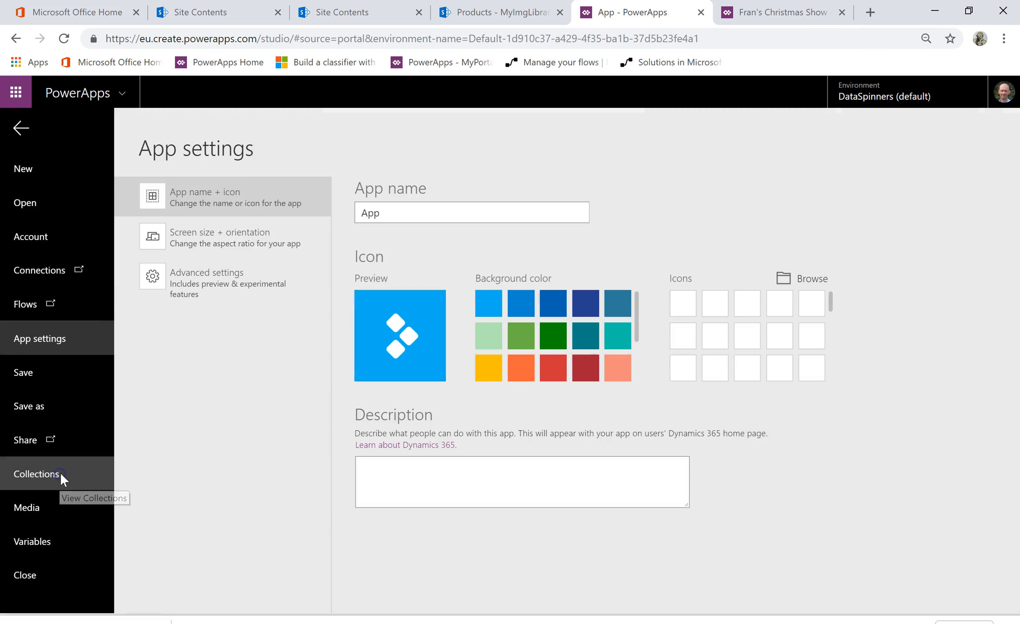
left_click(60, 478)
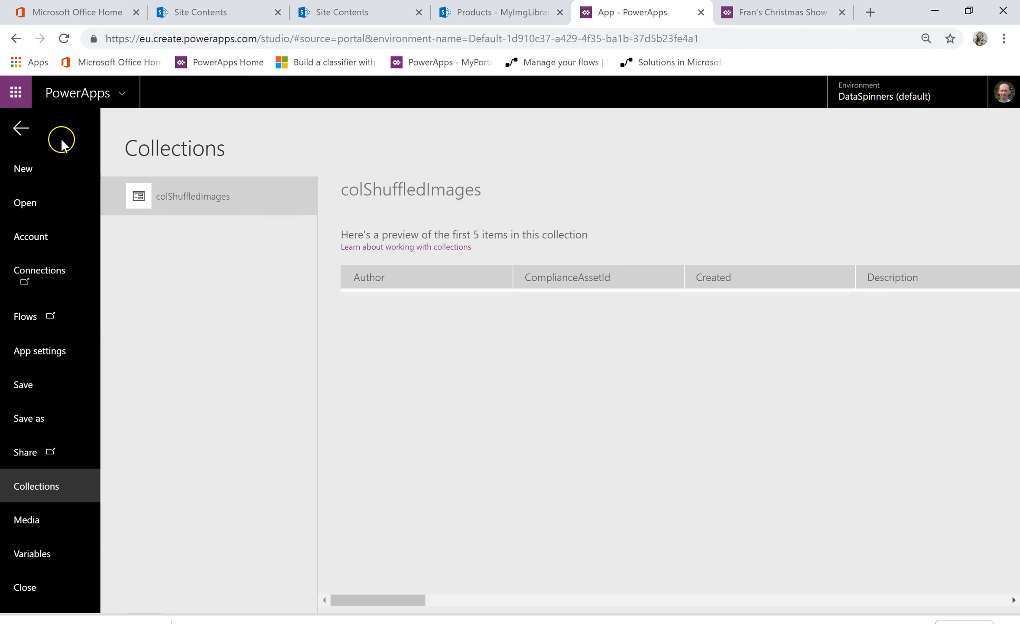
left_click(19, 127)
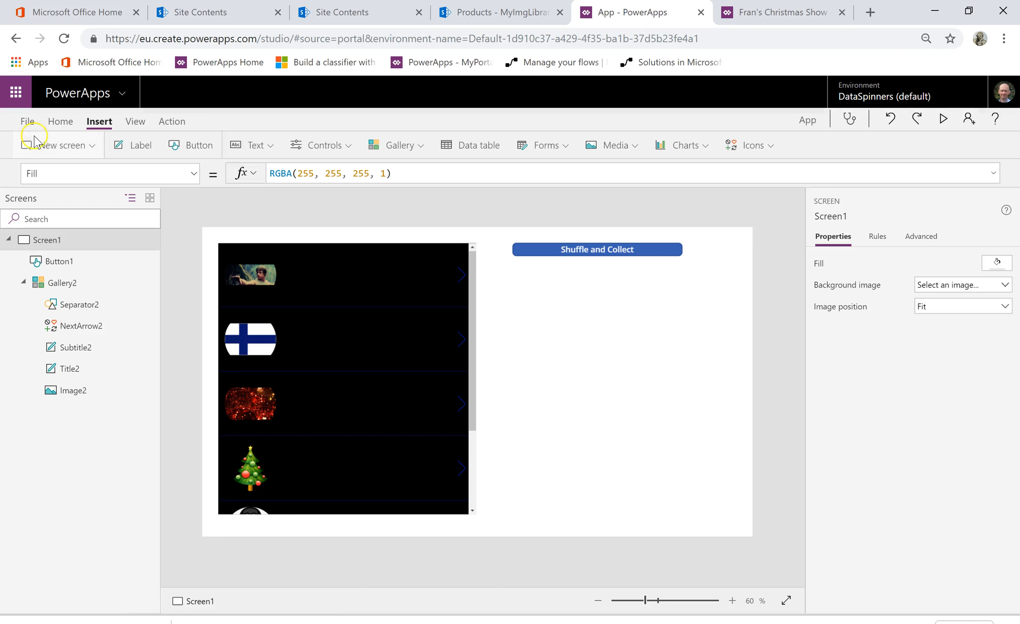
Run the app in preview, trigger Shuffle and Collect once to fill the collection, and exit the preview.
left_click(943, 130)
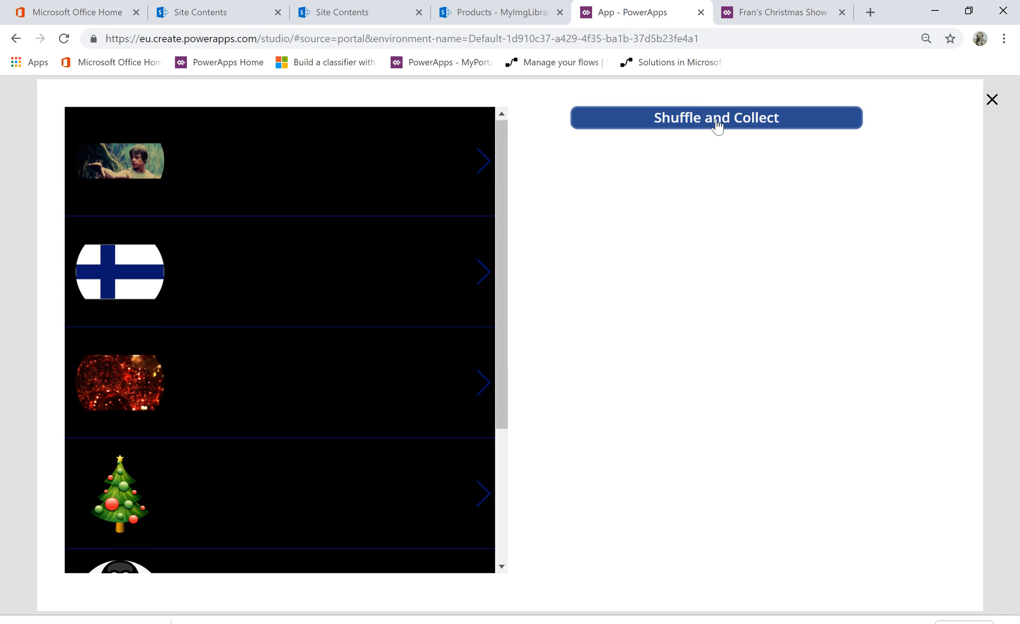
left_click(718, 124)
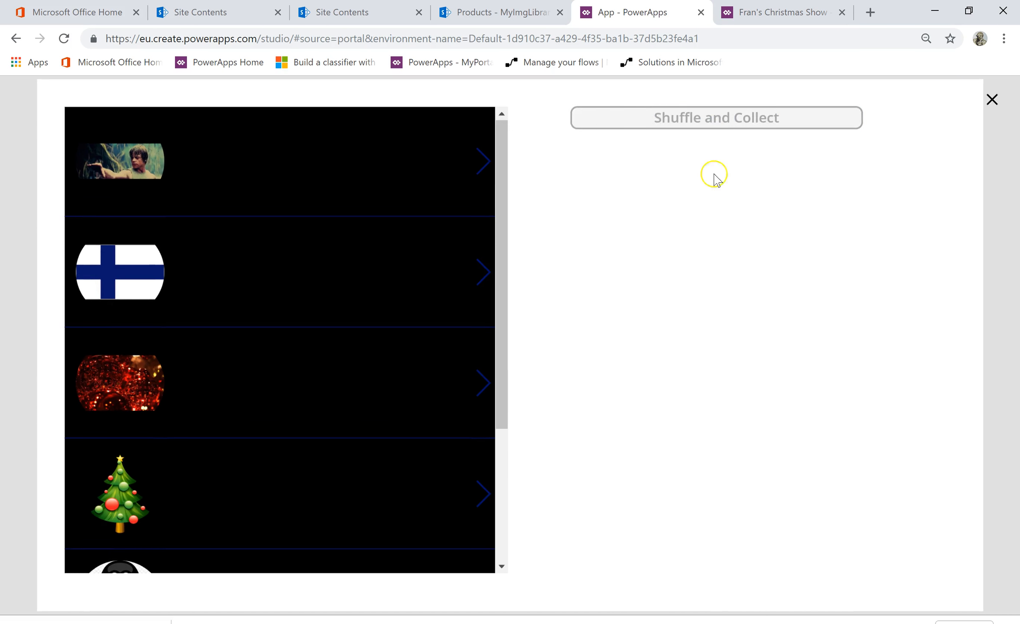
left_click(992, 101)
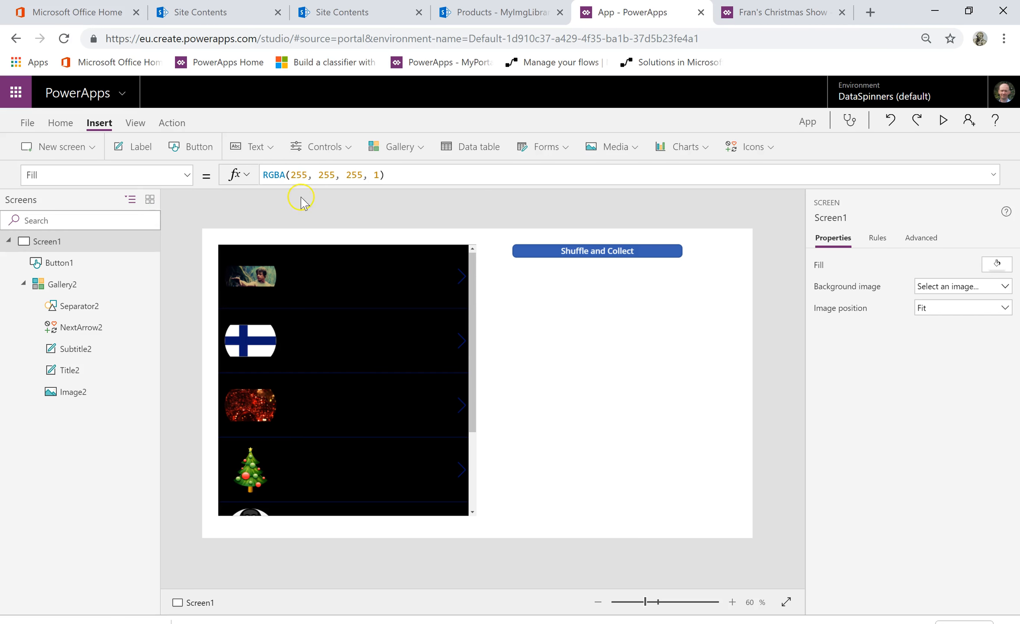
Insert a vertical gallery on Screen1 and move it below the Shuffle and Collect button, at about X 565, Y 138.
left_click(418, 146)
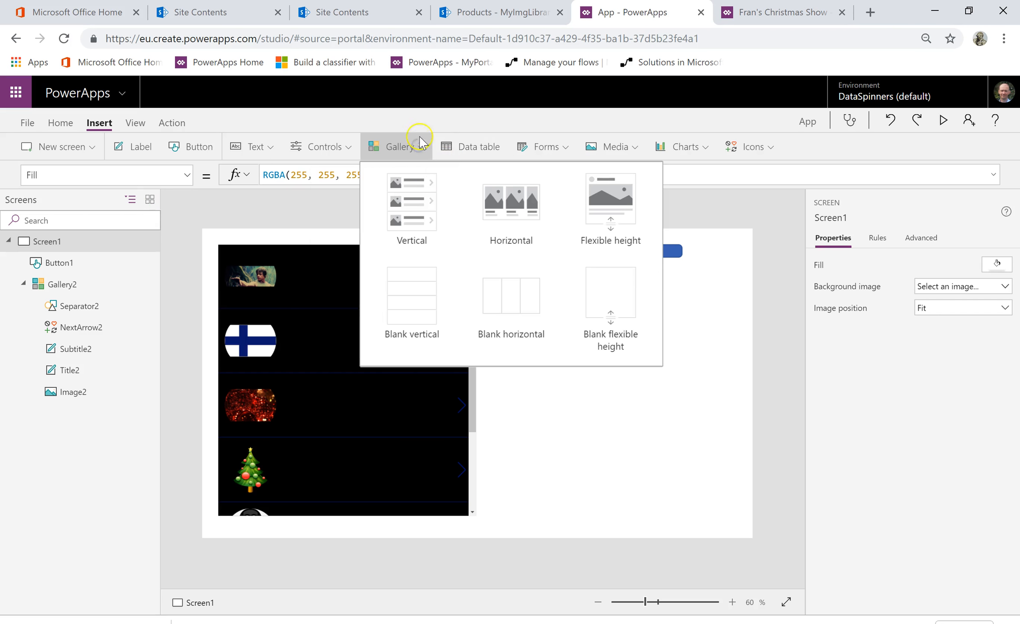
left_click(423, 221)
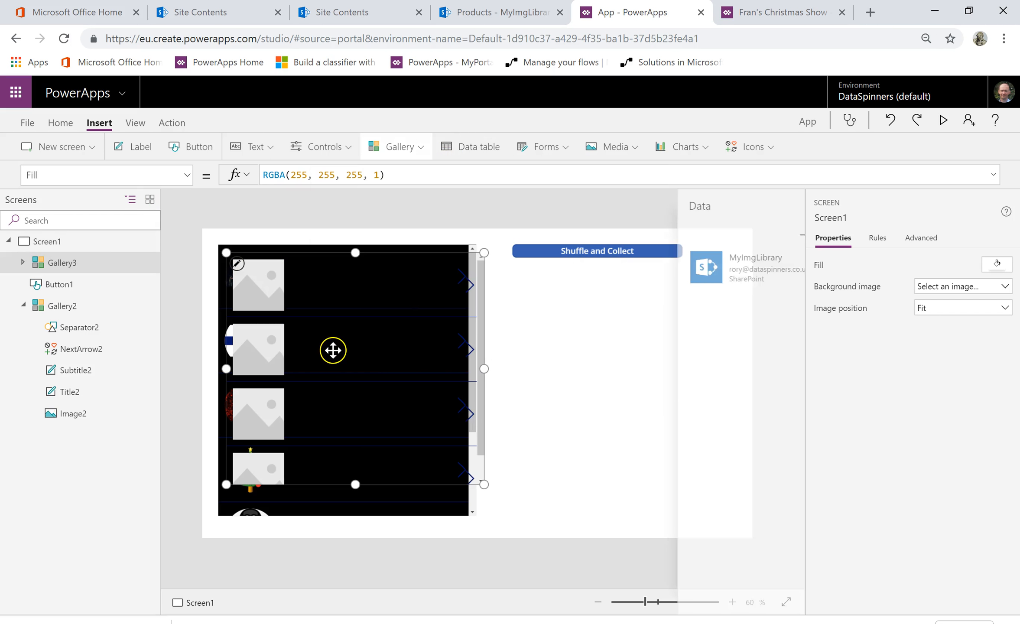
left_click(324, 316)
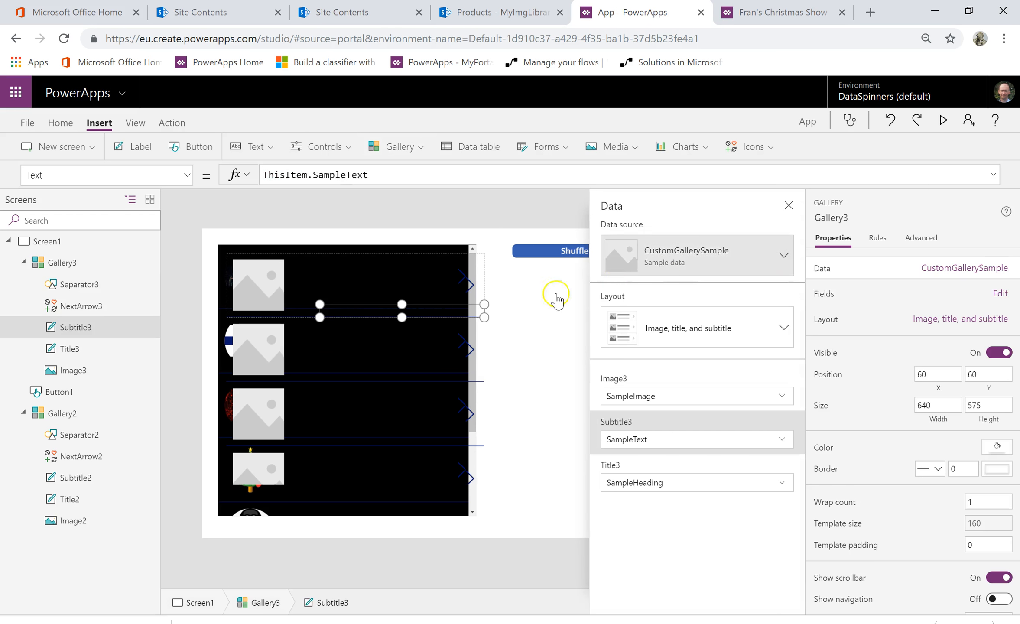
left_click(363, 392)
left_click_drag(387, 251, 592, 290)
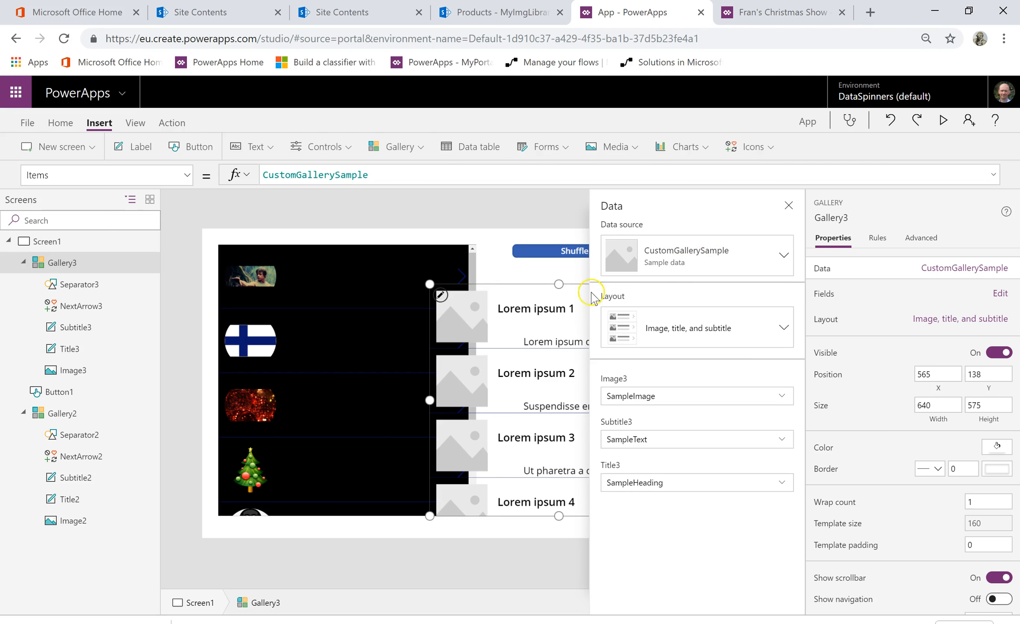
Use the colShuffledImages collection as the new gallery's data source and narrow the gallery from its left edge to clear the existing gallery.
left_click(784, 254)
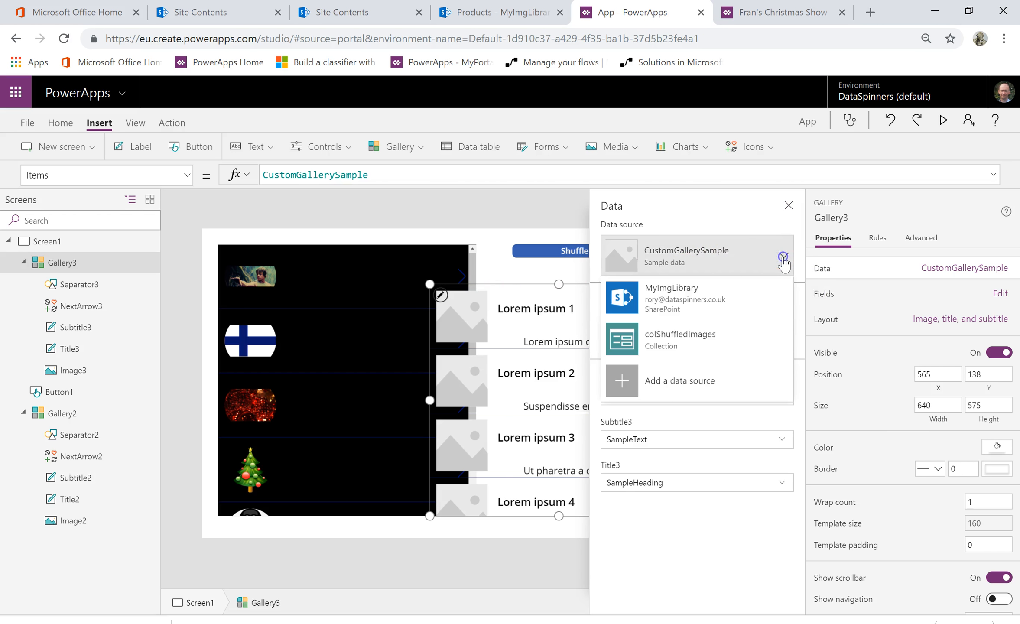
left_click(685, 343)
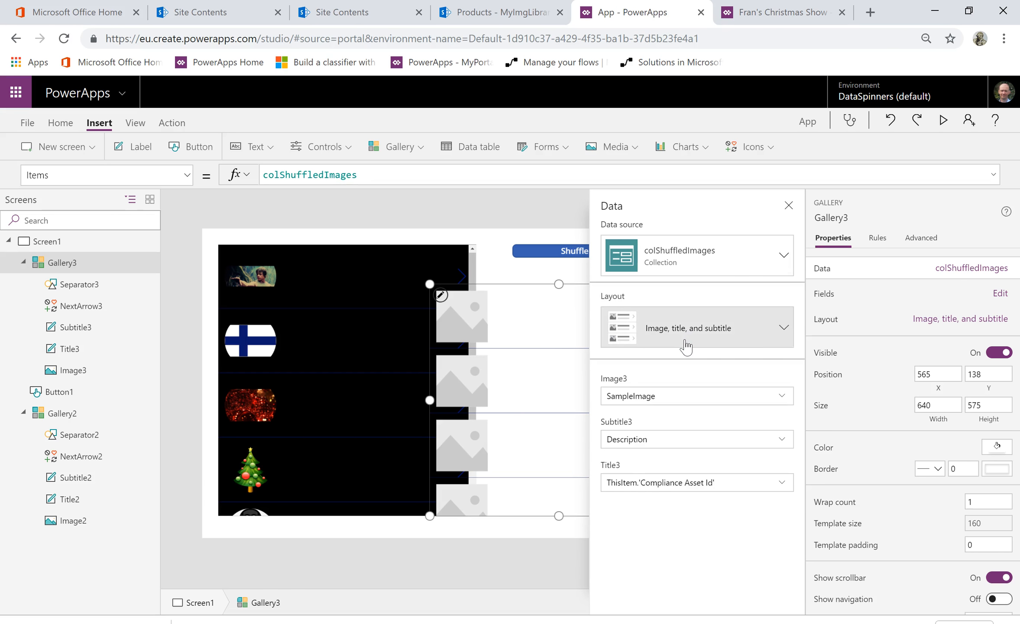
left_click(789, 206)
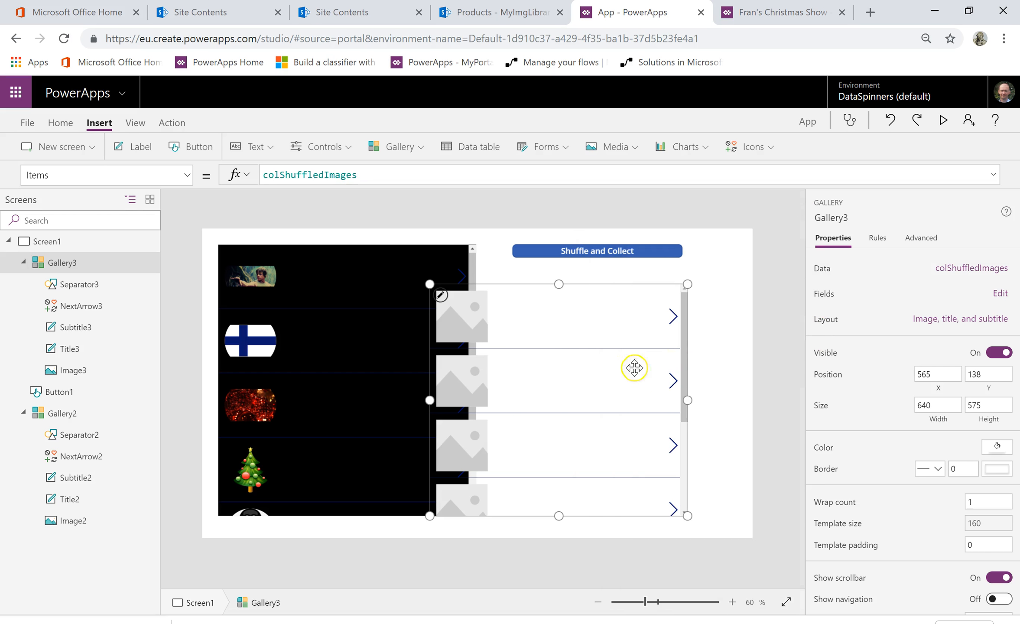
left_click_drag(428, 400, 552, 397)
Set the Image formula of the picture in the new gallery to ThisItem.'Link to item'.
left_click(590, 319)
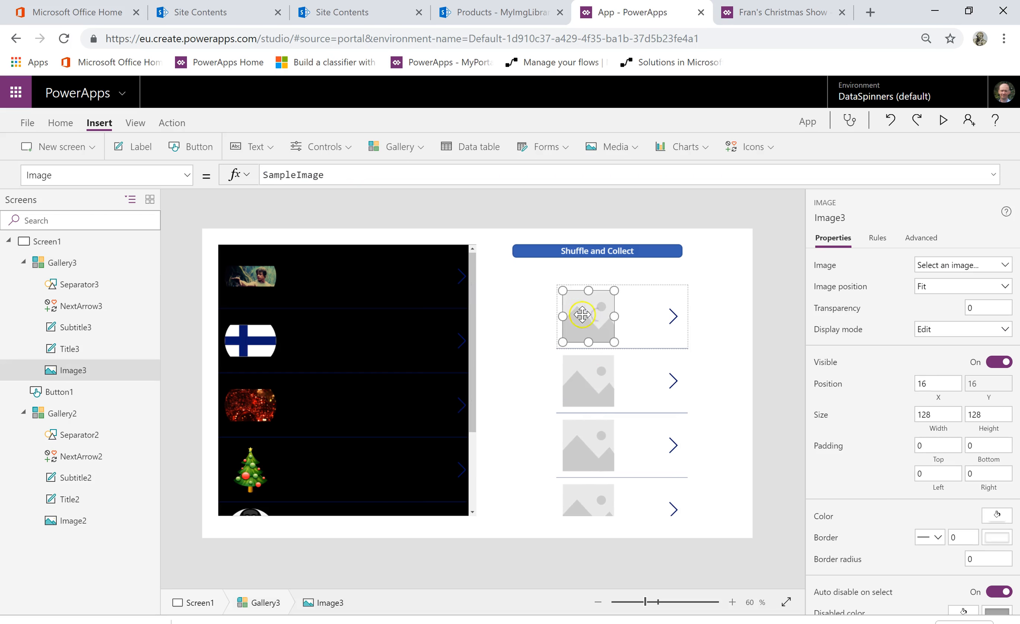
double_click(304, 175)
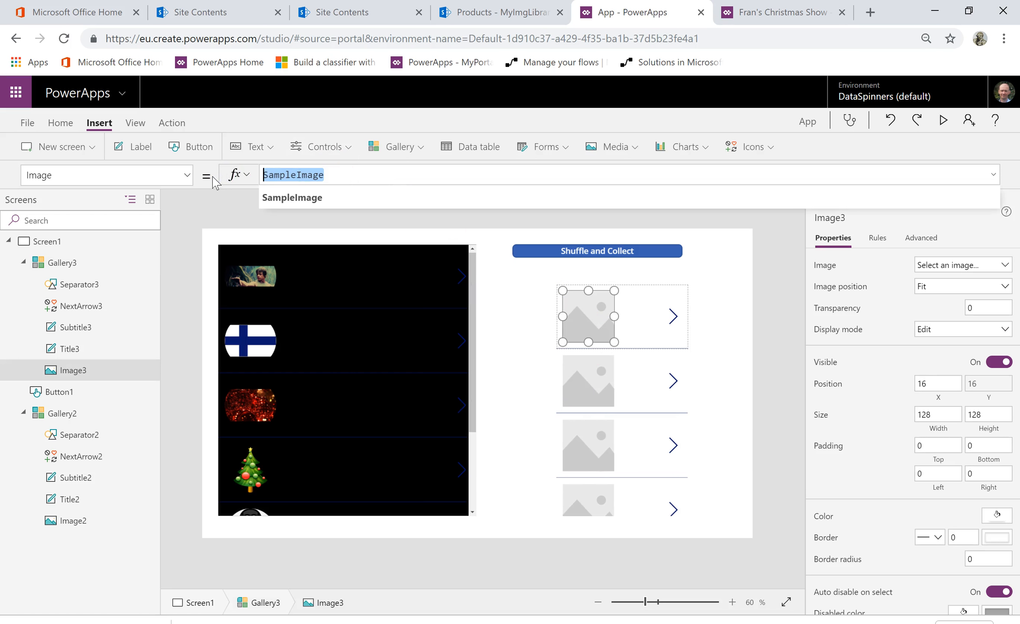
type("this")
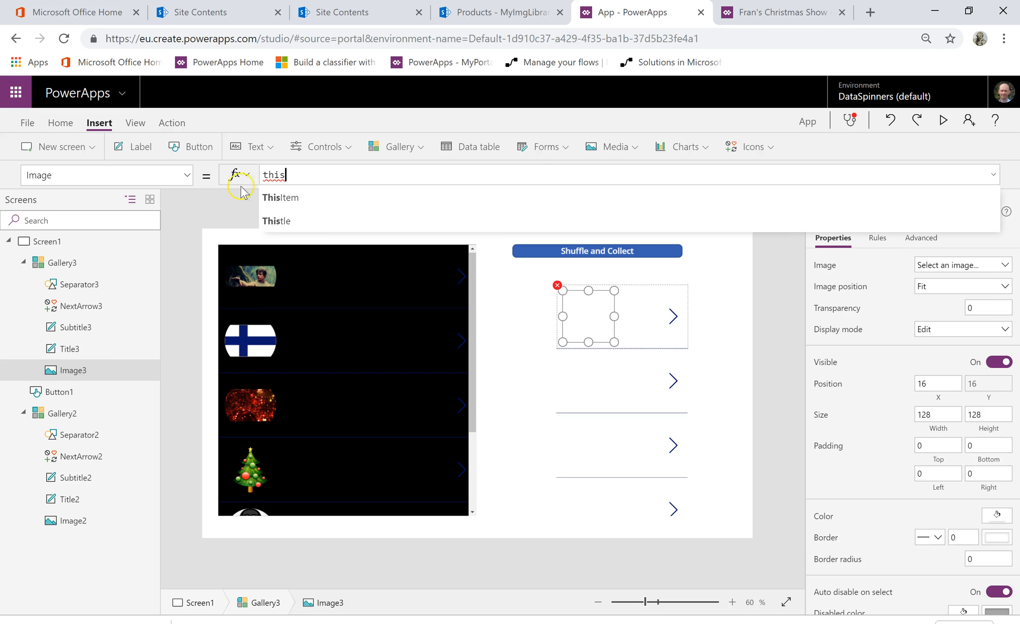
left_click(273, 197)
type(".li")
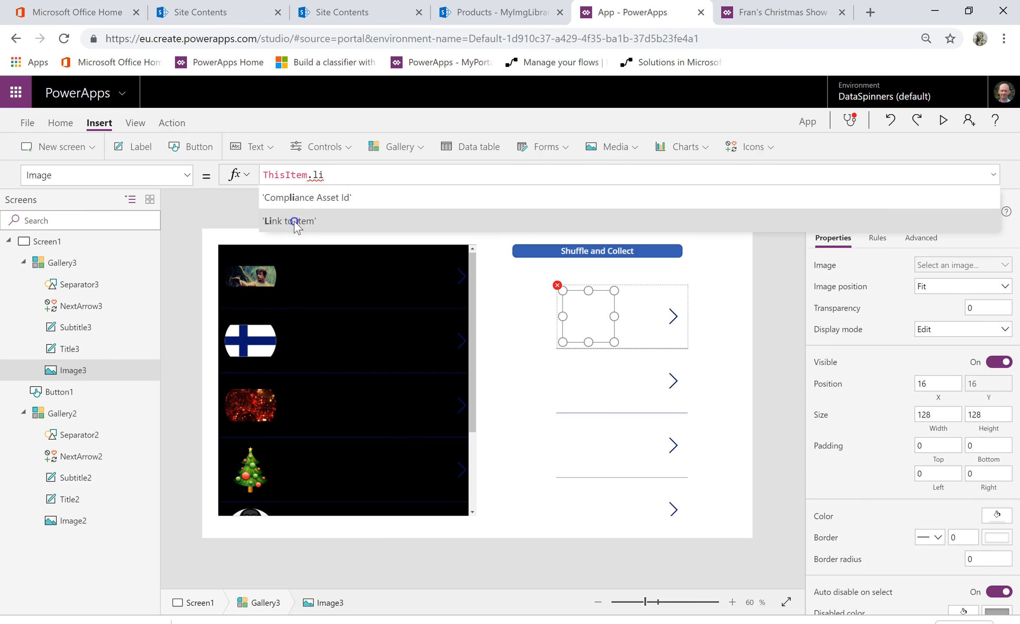
left_click(293, 221)
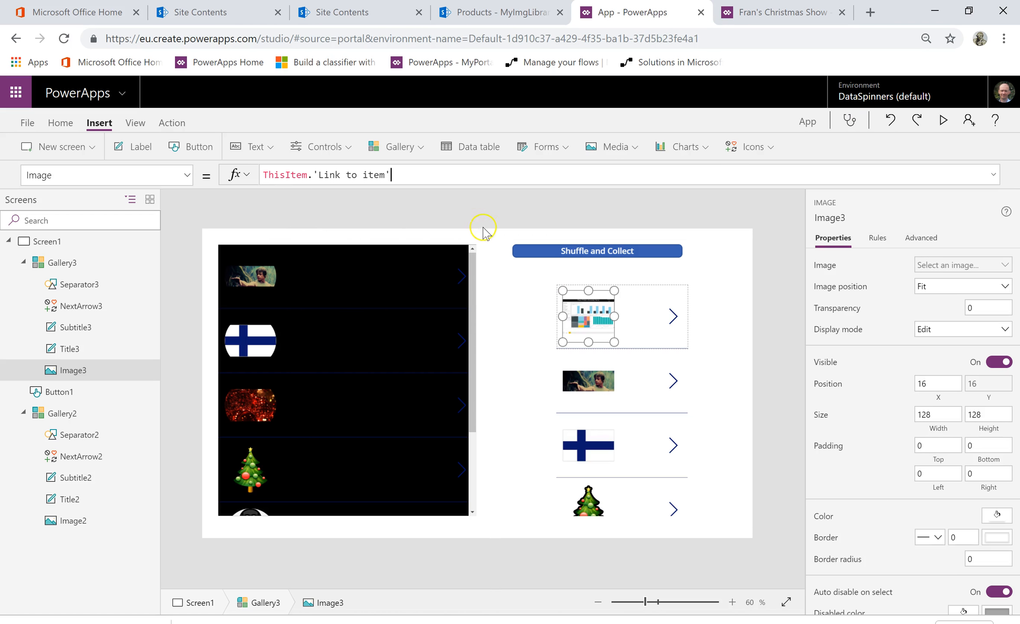
Enlarge the new gallery on Screen1 to about 432 by 618 at X 771, Y 93, aligned beneath the Shuffle and Collect button.
left_click(513, 343)
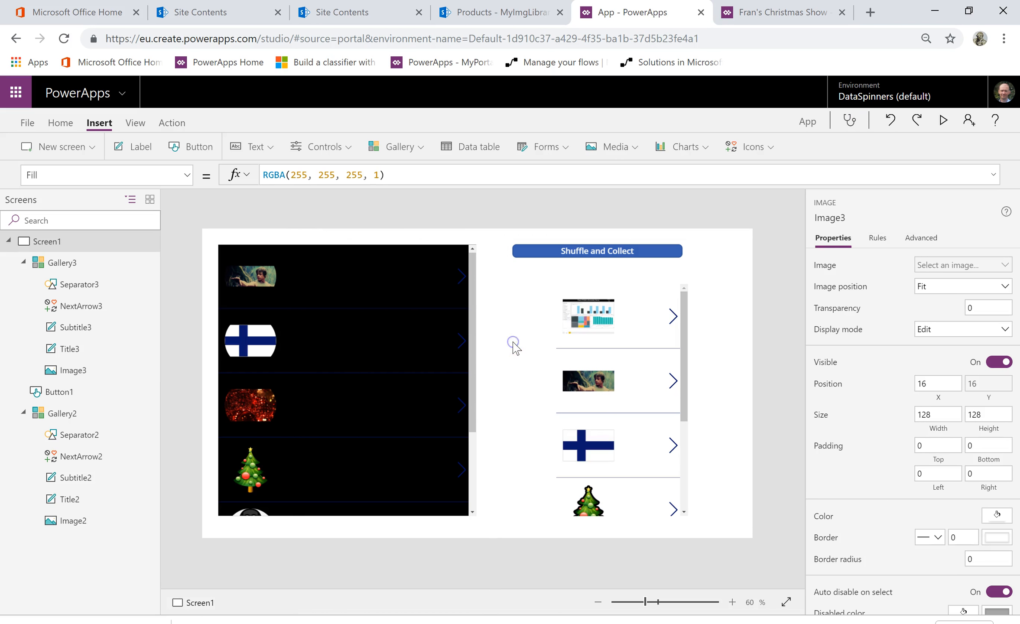
left_click(683, 347)
left_click(603, 360)
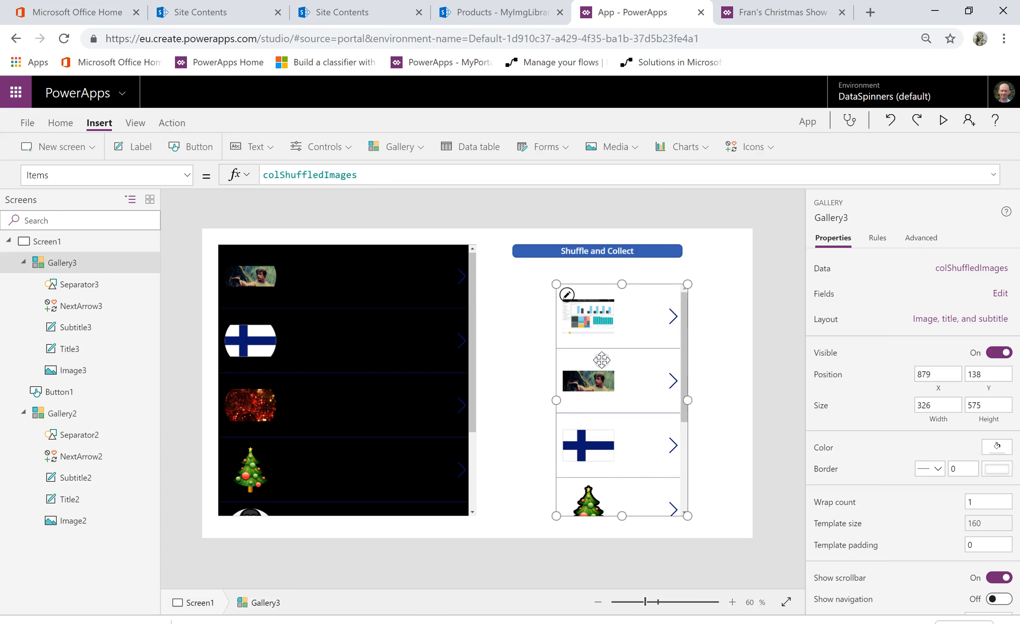
left_click_drag(534, 403, 508, 400)
left_click_drag(597, 284, 597, 266)
left_click_drag(510, 391, 513, 391)
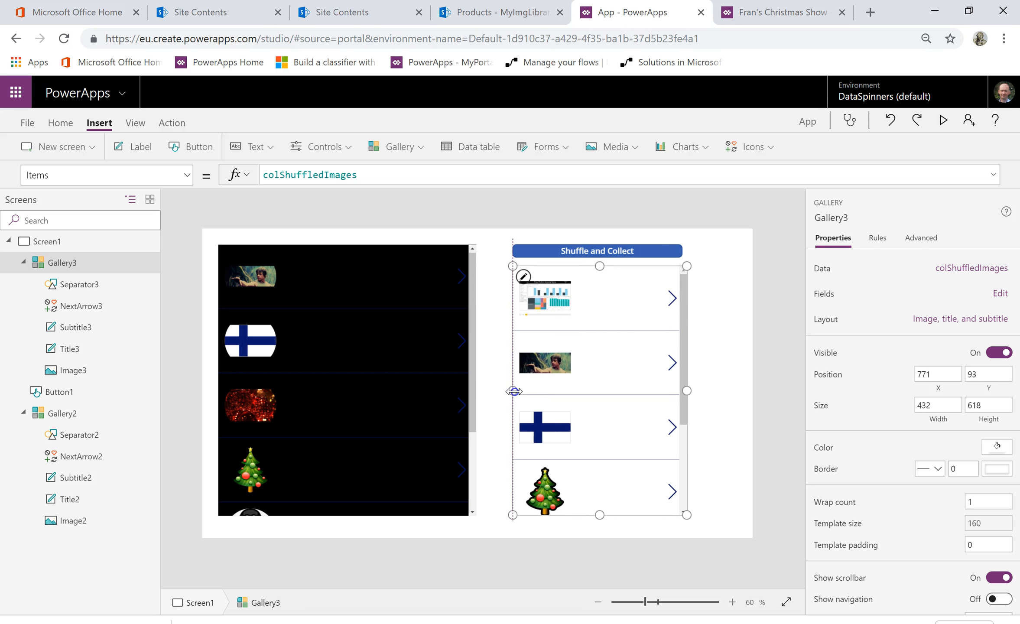
Preview the app, trigger Shuffle and Collect three times, and look through the reordered images in the new gallery.
left_click(683, 484)
left_click_drag(684, 419, 682, 320)
left_click(945, 121)
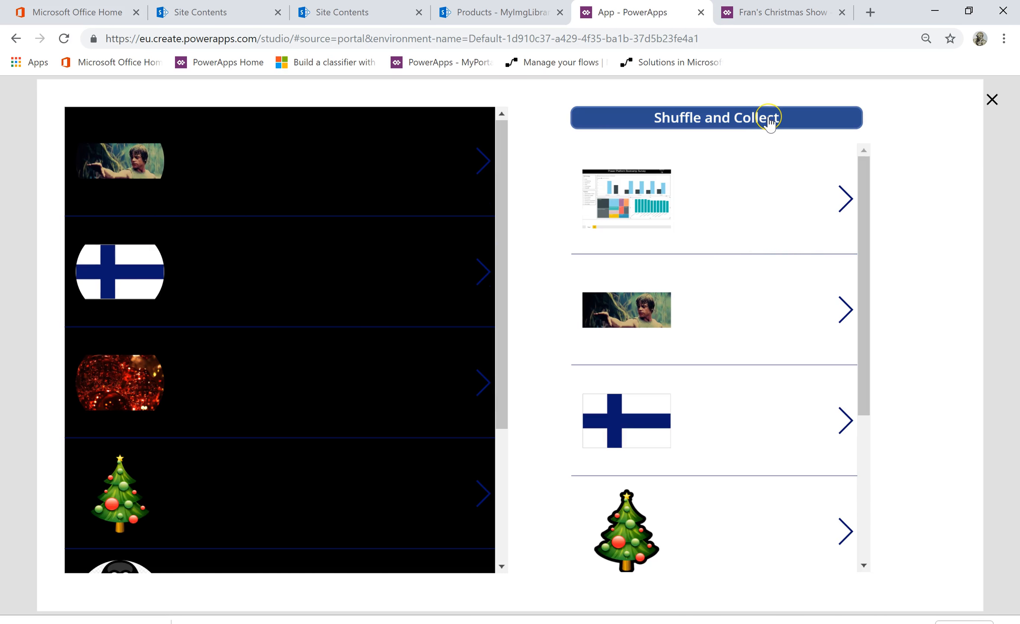
left_click(770, 123)
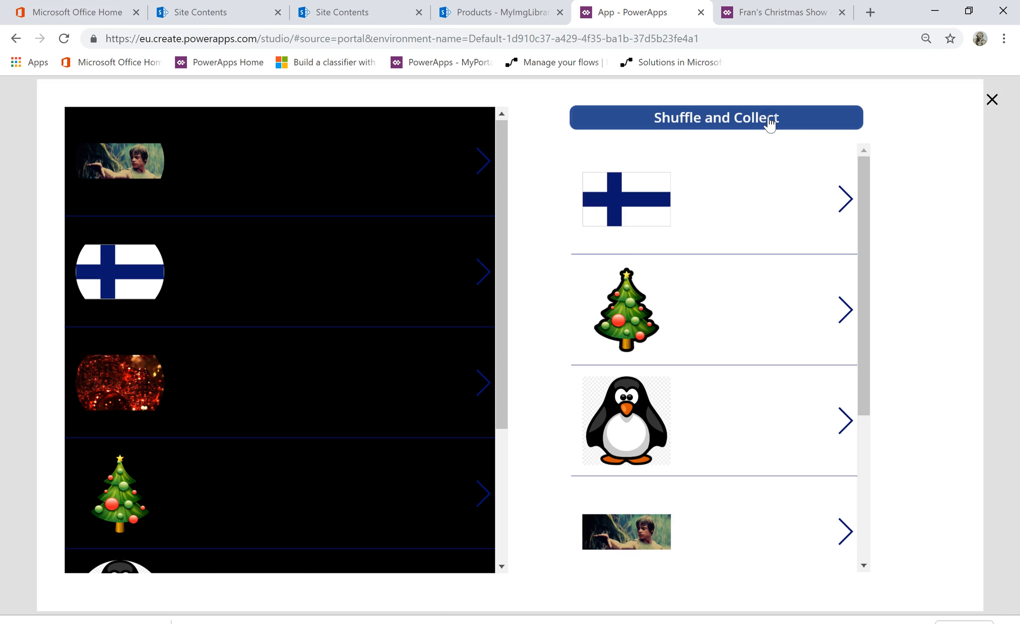
left_click(770, 123)
left_click(769, 124)
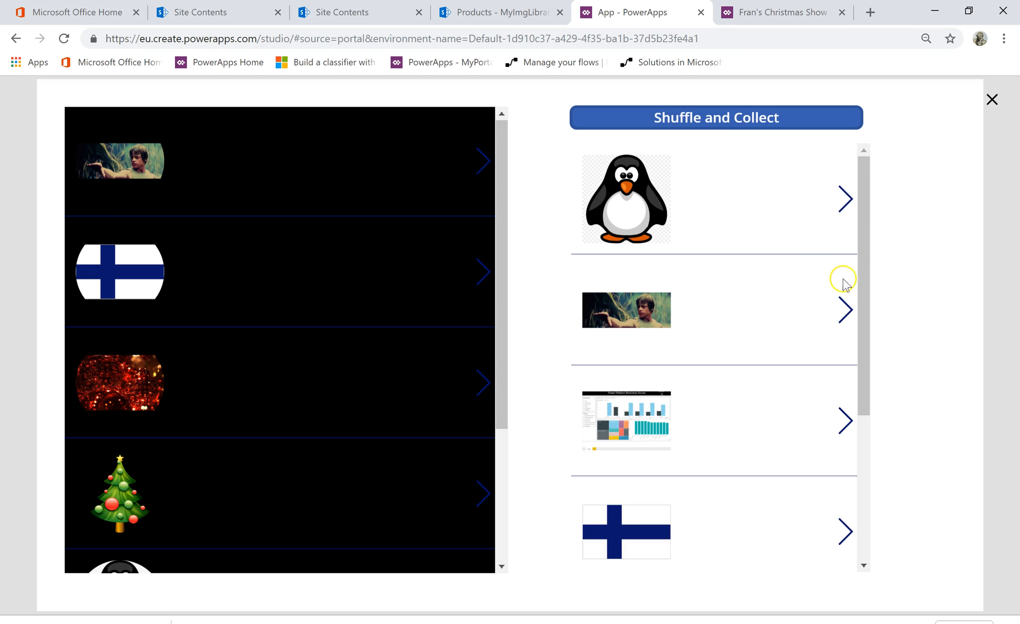
scroll(867, 269, "down", 5)
scroll(865, 286, "up", 5)
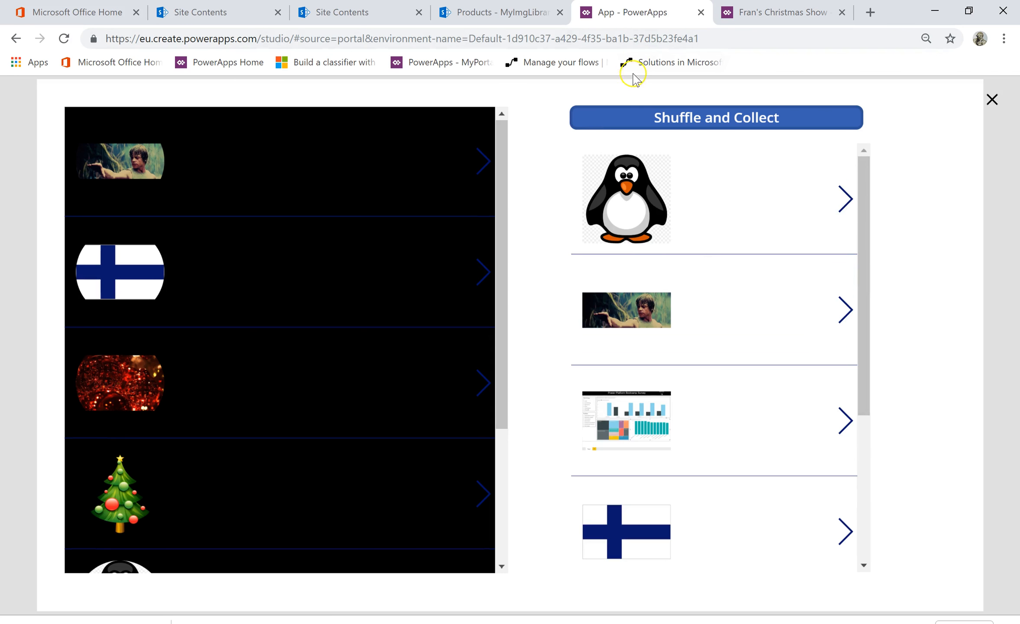
Switch to the Christmas Show app, refresh the Art picture collection on its selections screen, and exit the preview.
left_click(753, 17)
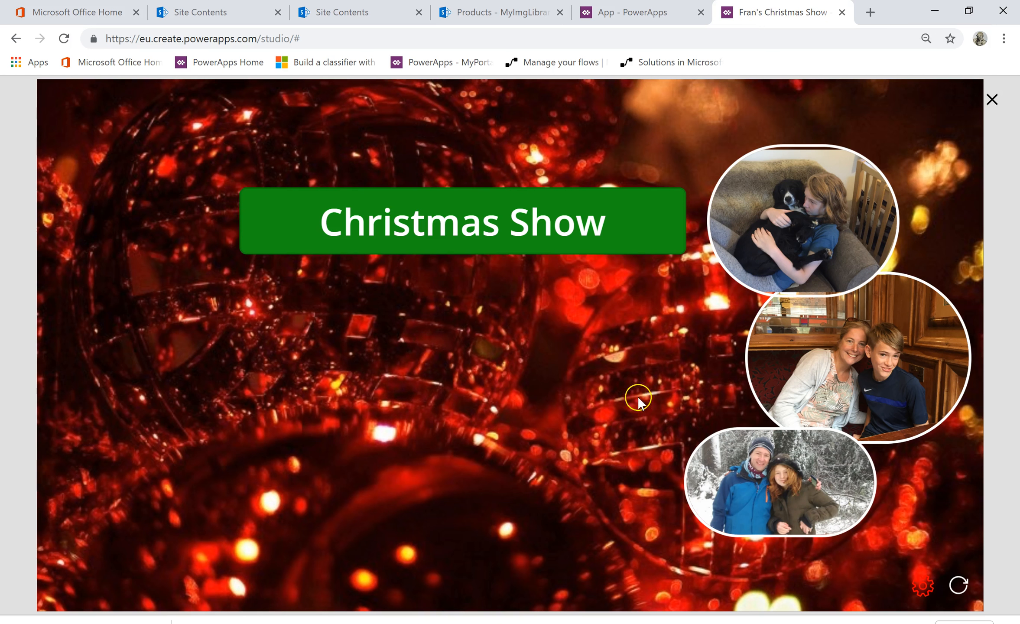
left_click(922, 588)
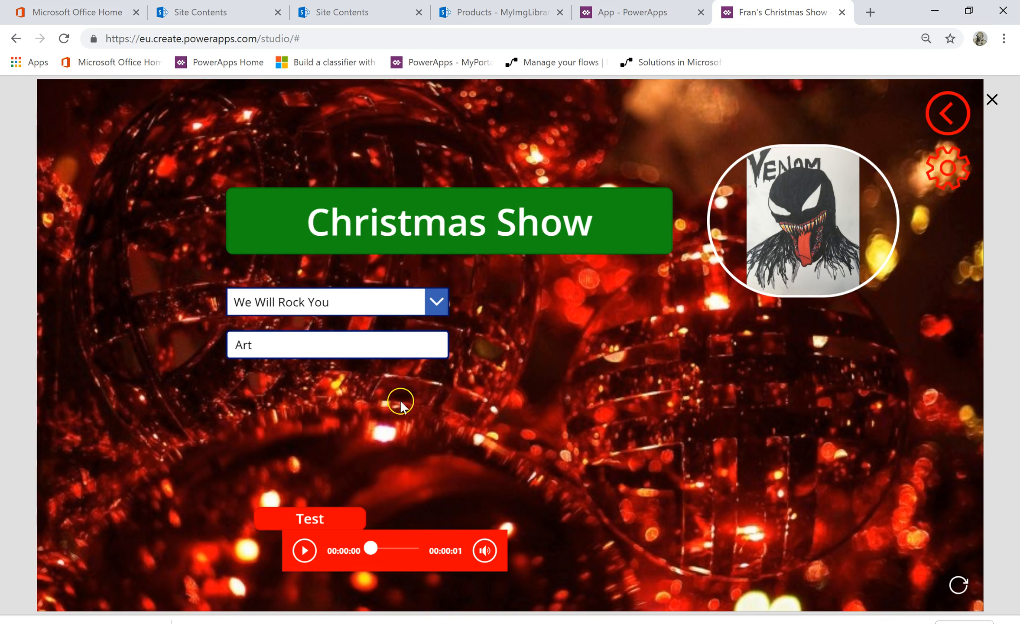
left_click(960, 589)
left_click(754, 358)
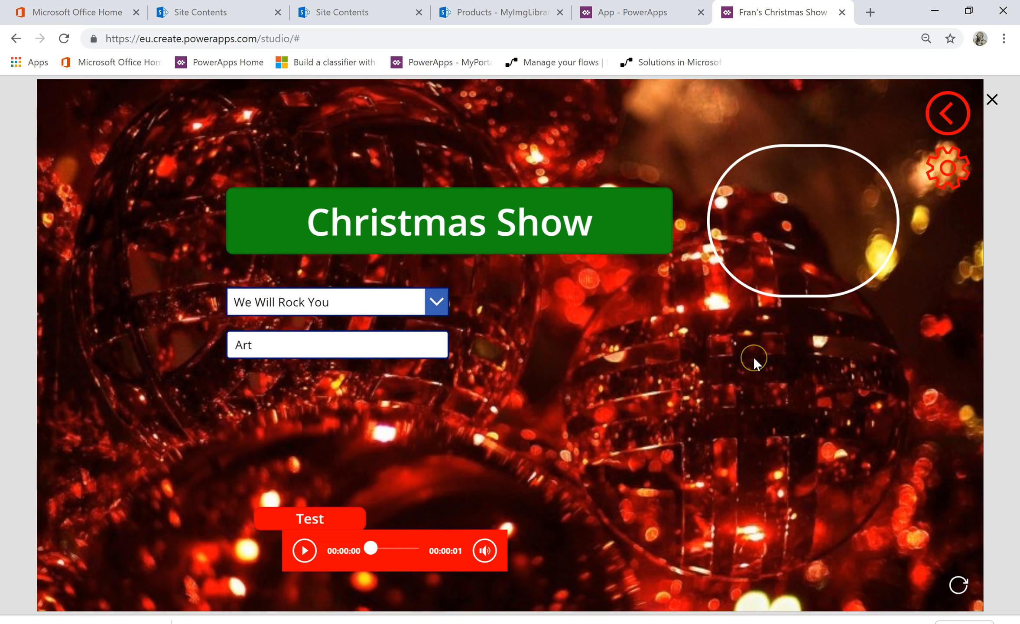
left_click(992, 100)
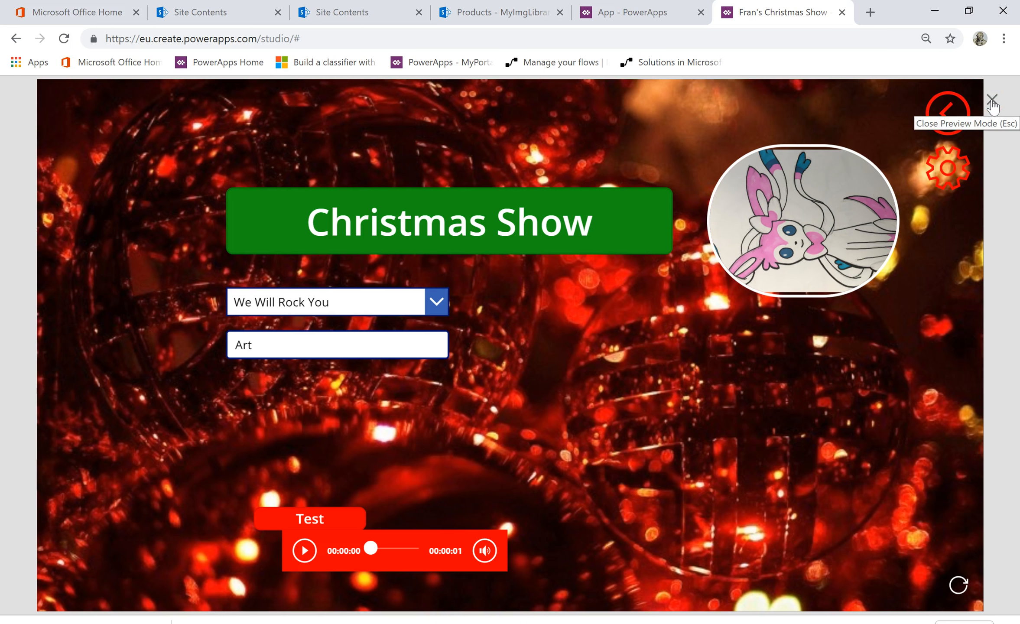
left_click(993, 101)
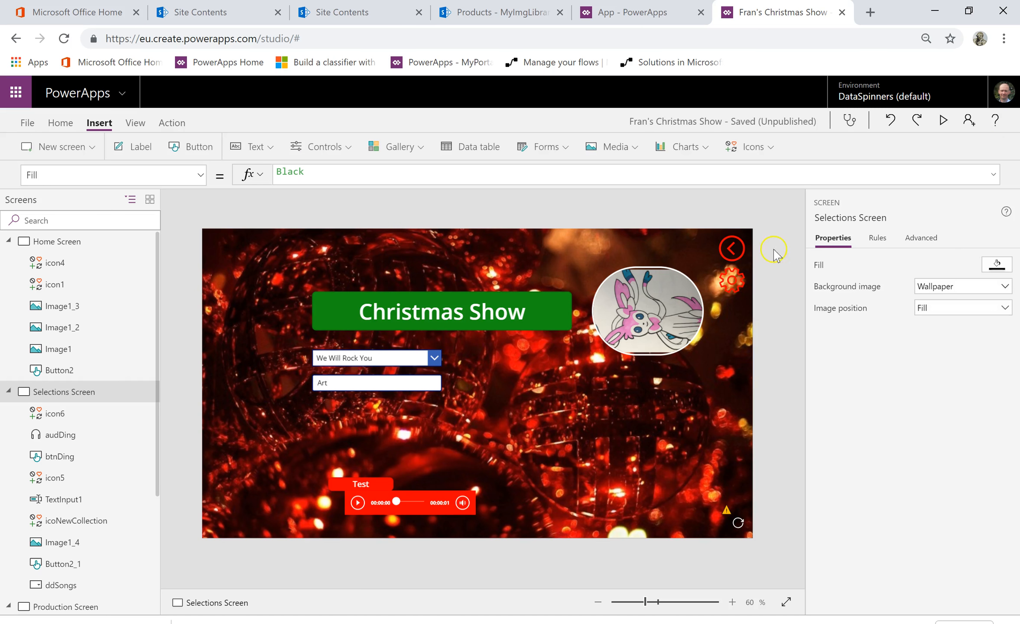
Preview the Selections Screen again, examine the collected picture order in the admin screen's small gallery, and return to the home screen.
left_click(941, 126)
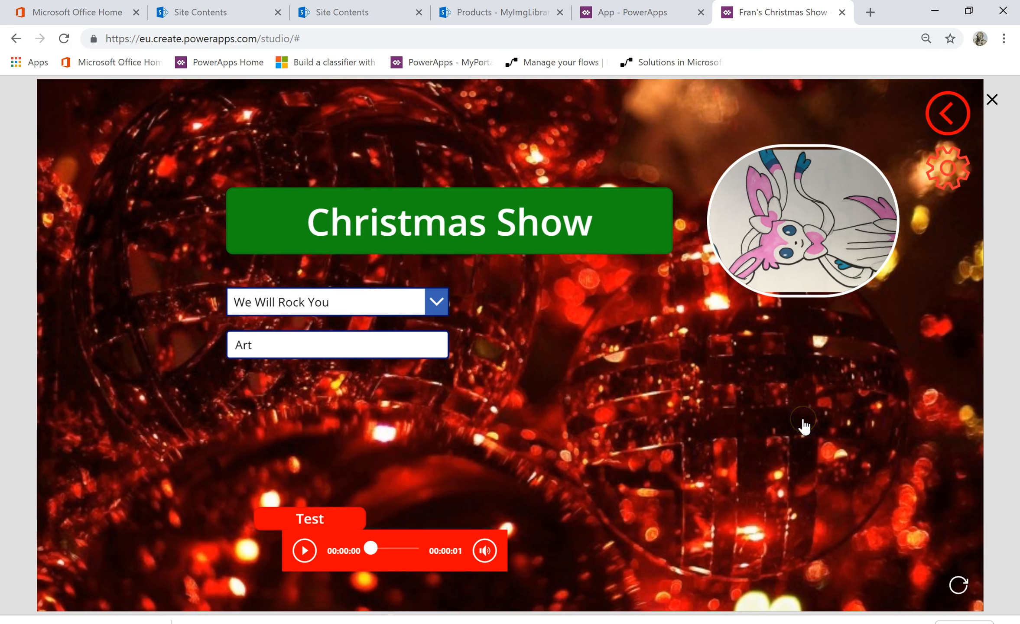
left_click(875, 173)
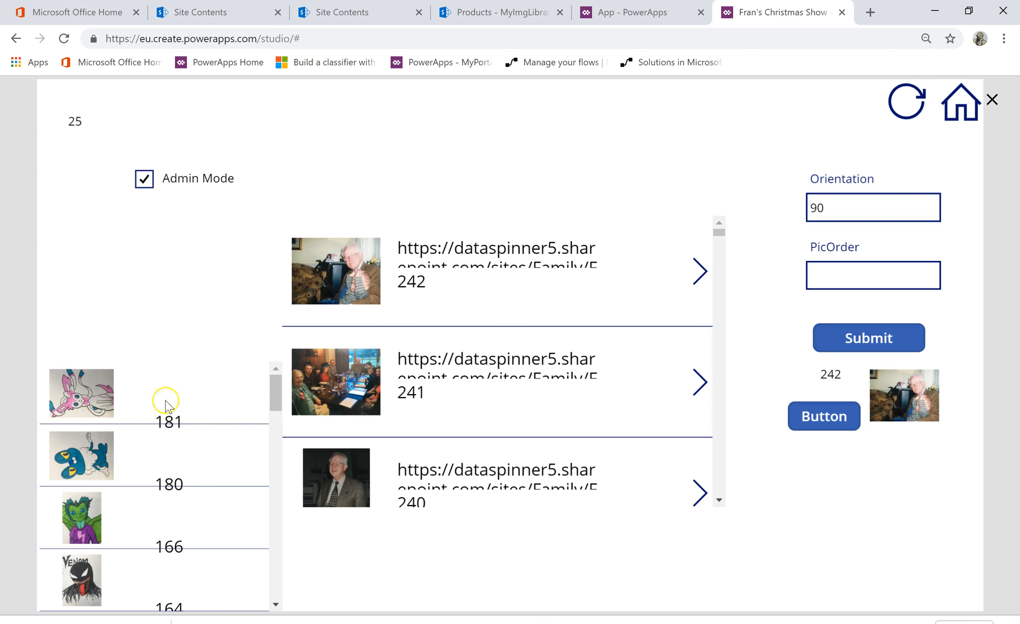
left_click_drag(273, 403, 267, 362)
left_click(961, 104)
Reshuffle the Art collection from the selections screen and compare its new picture order on the admin screen before returning home.
left_click(921, 585)
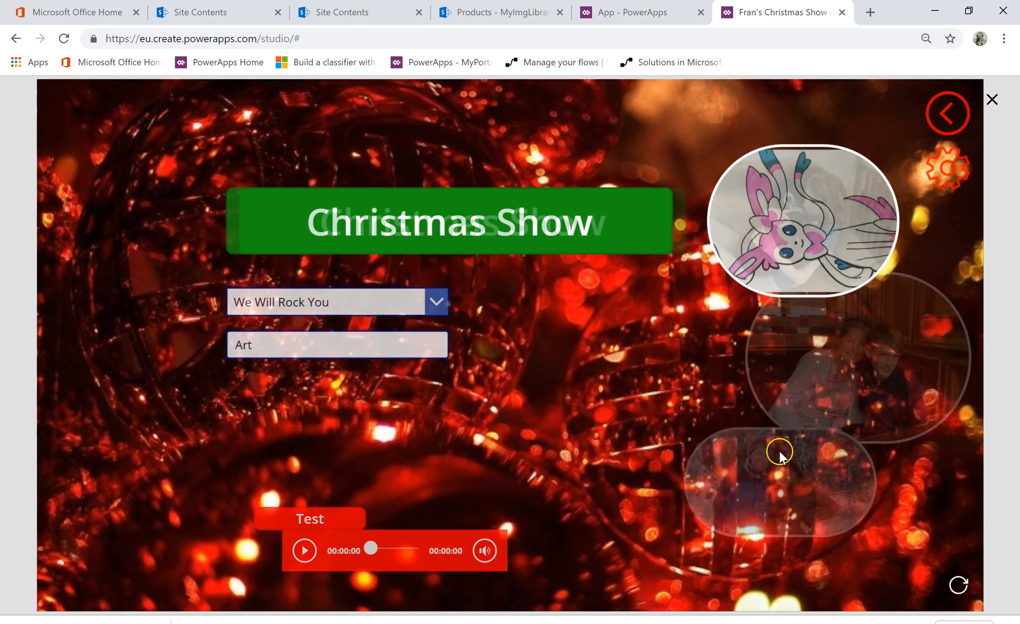
left_click(958, 588)
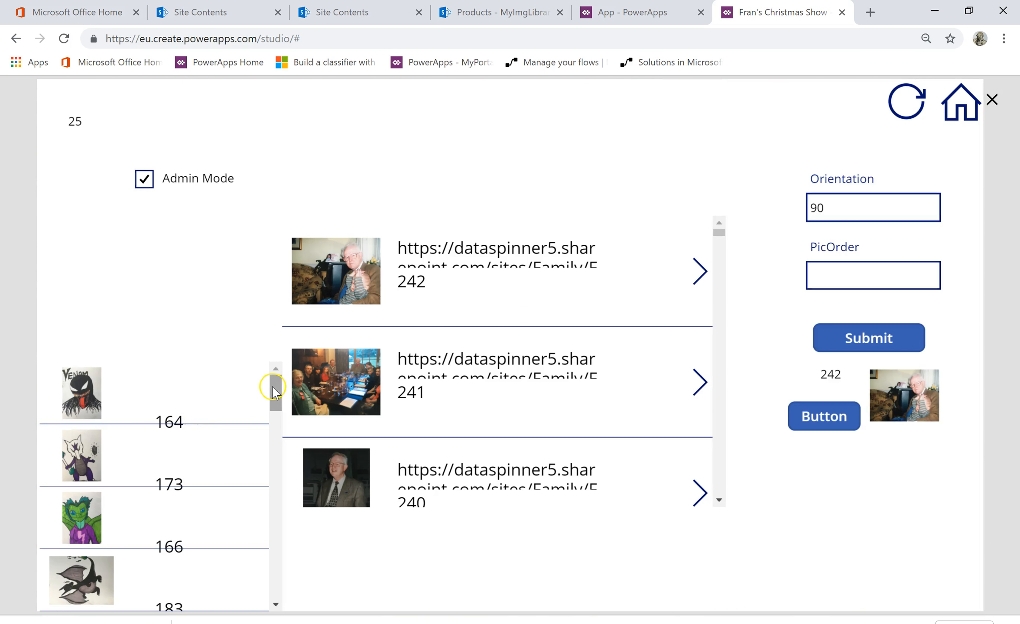
mouse_move(271, 393)
left_mouse_down()
mouse_move(269, 405)
mouse_move(275, 387)
left_mouse_up()
left_click(961, 111)
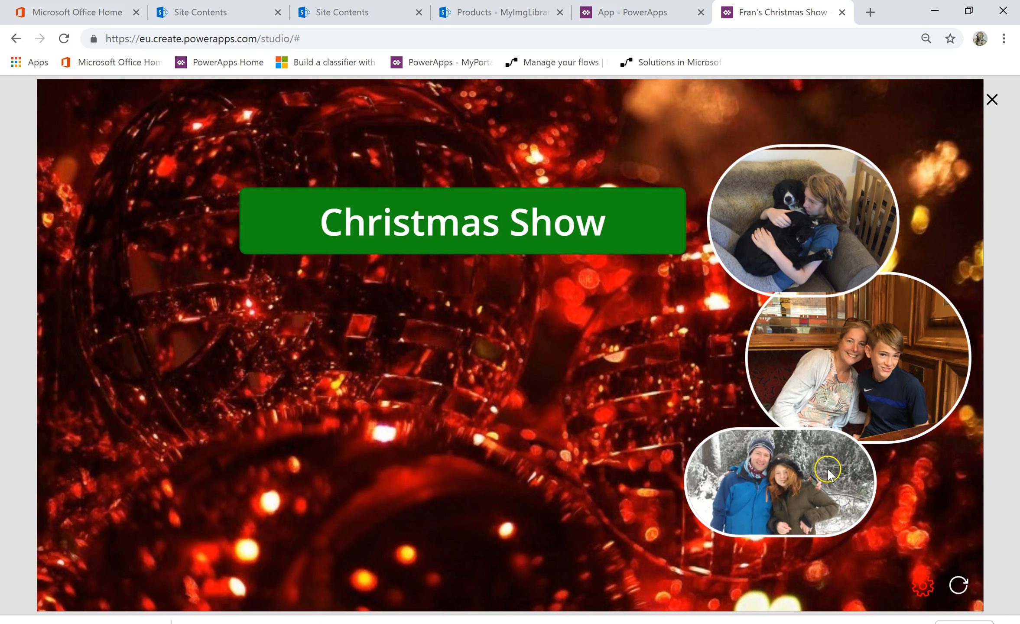
Run the Christmas Show with the We Will Rock You song and Art pictures, and return to the home screen.
left_click(922, 587)
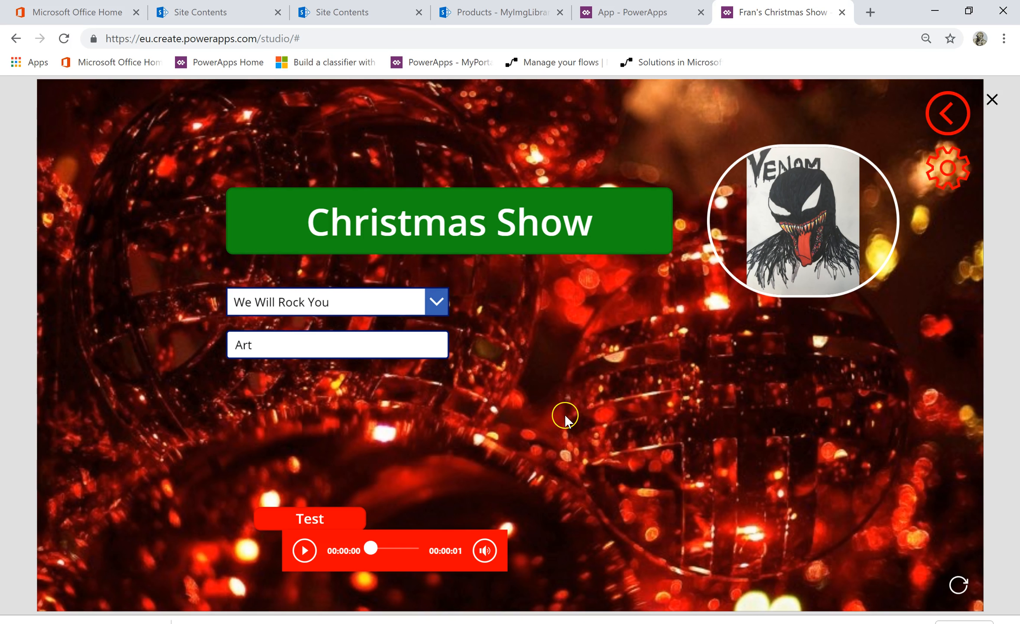
left_click(455, 253)
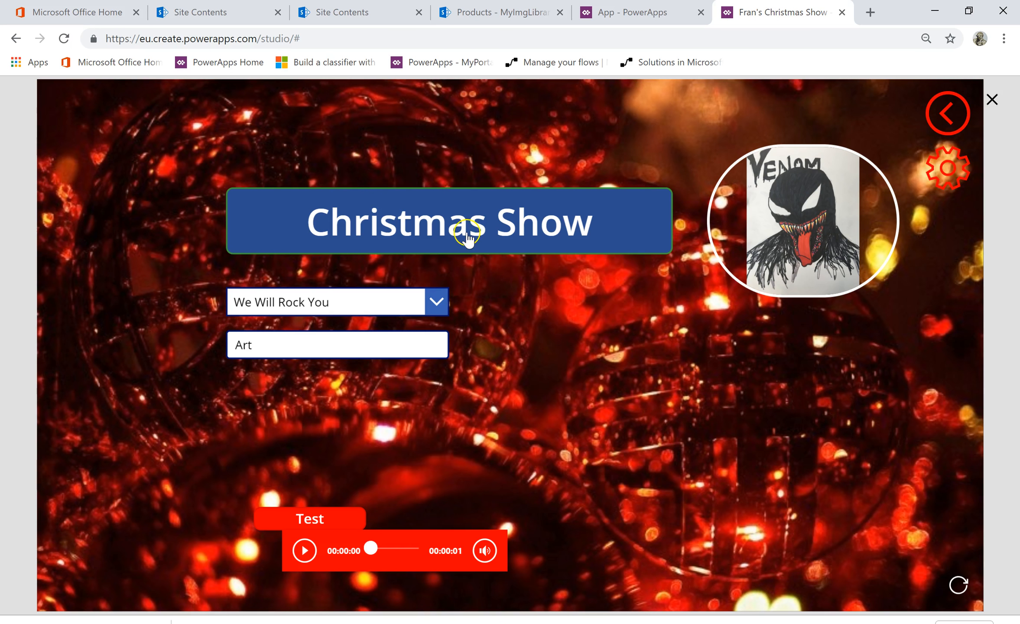
left_click(644, 372)
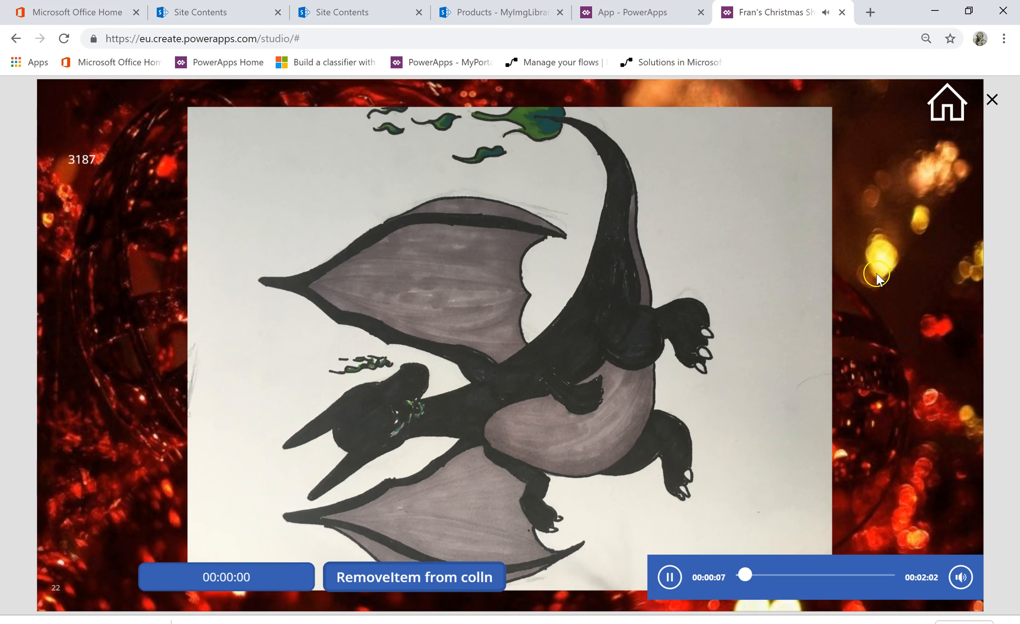
left_click(961, 164)
left_click(947, 104)
left_click(410, 372)
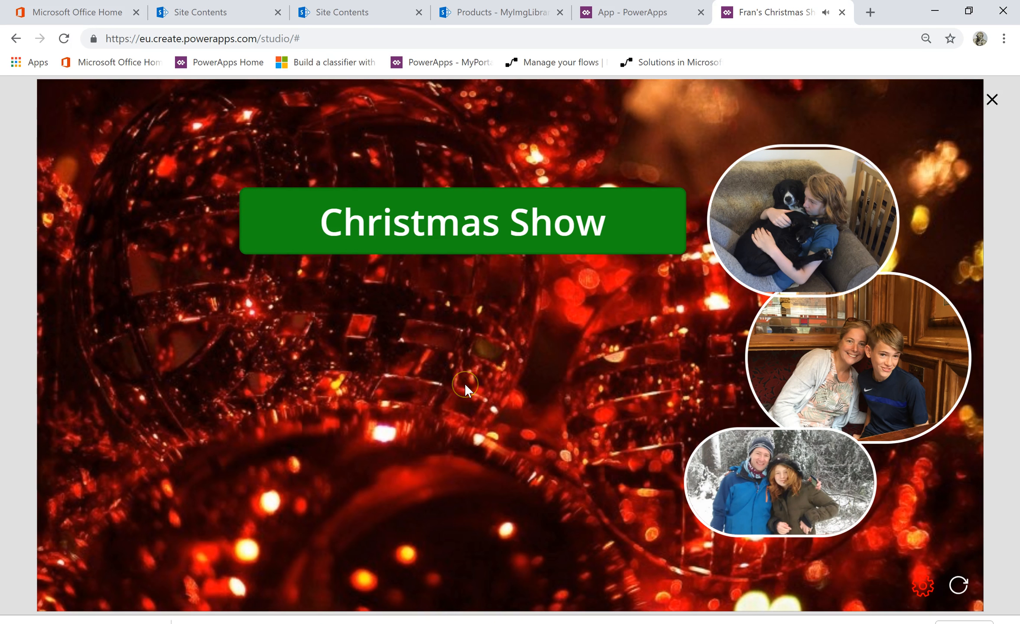
Switch to the MyImgLibrary SharePoint library and display its images in List view.
left_click(502, 11)
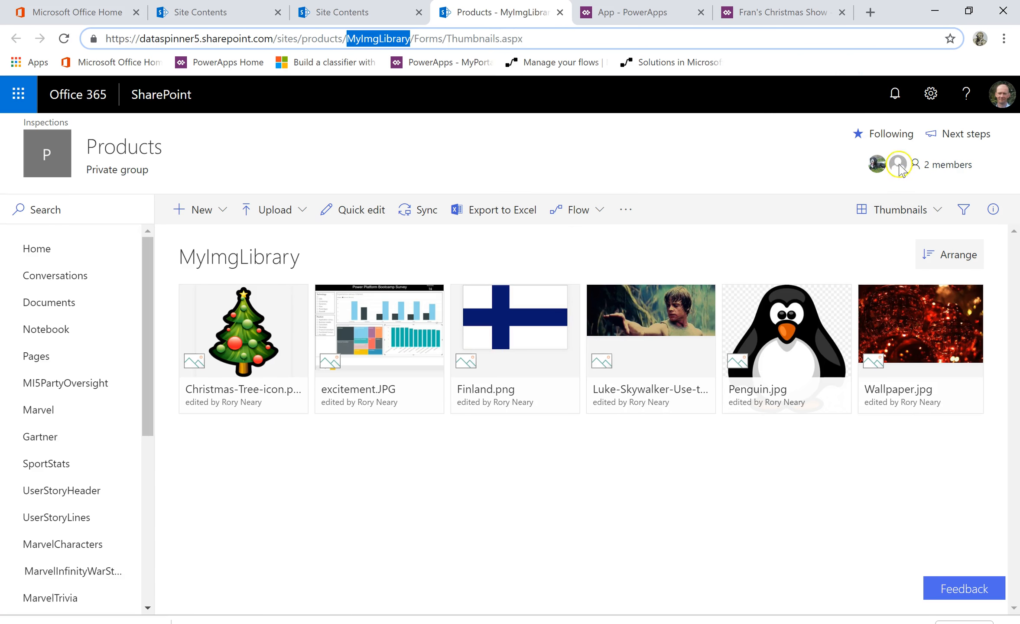
left_click(937, 210)
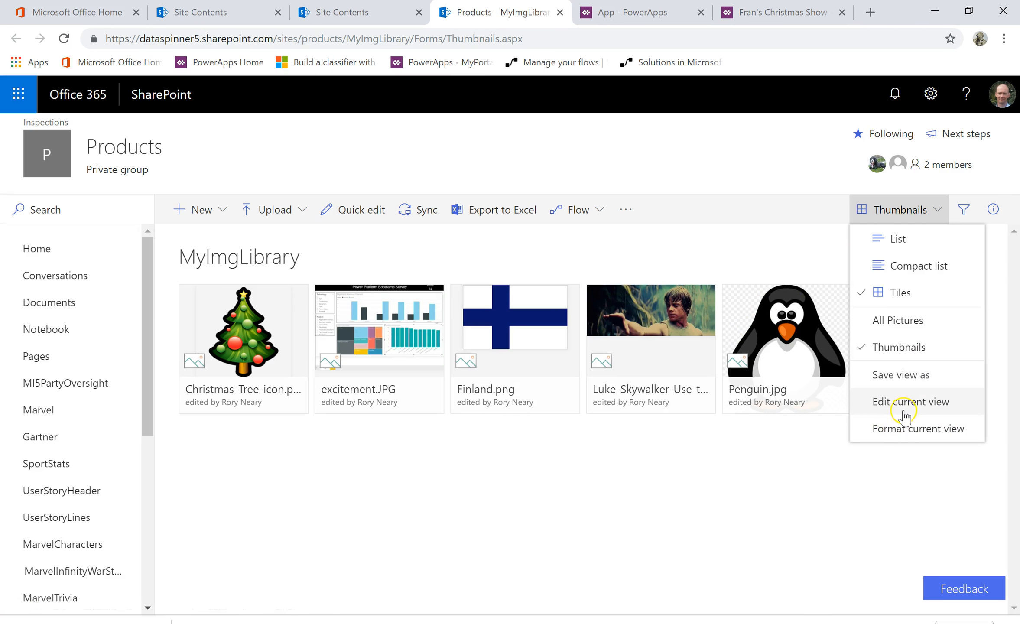
left_click(894, 241)
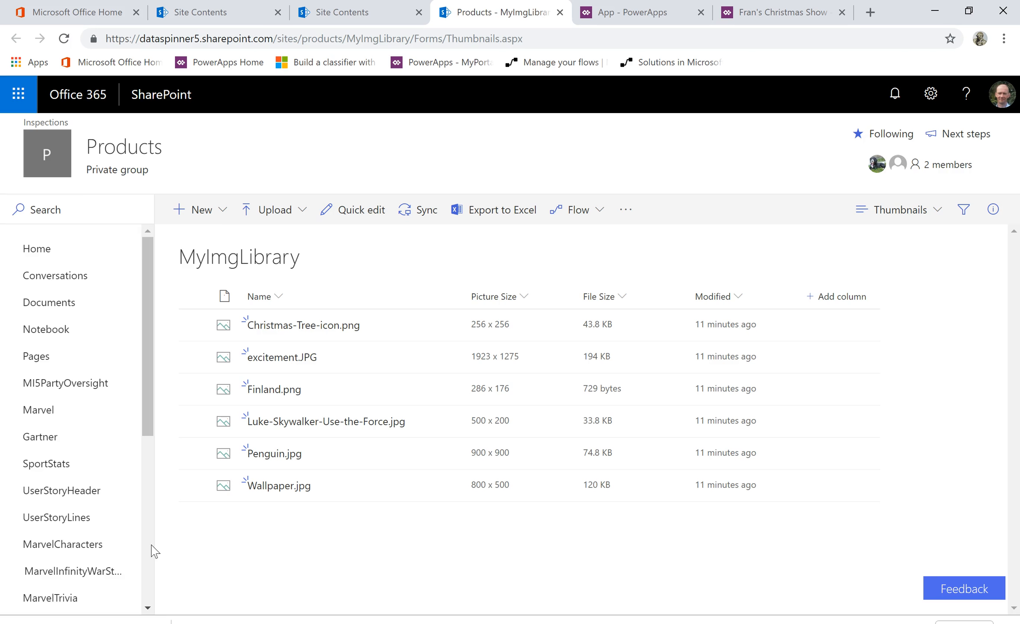
left_click_drag(145, 408, 143, 382)
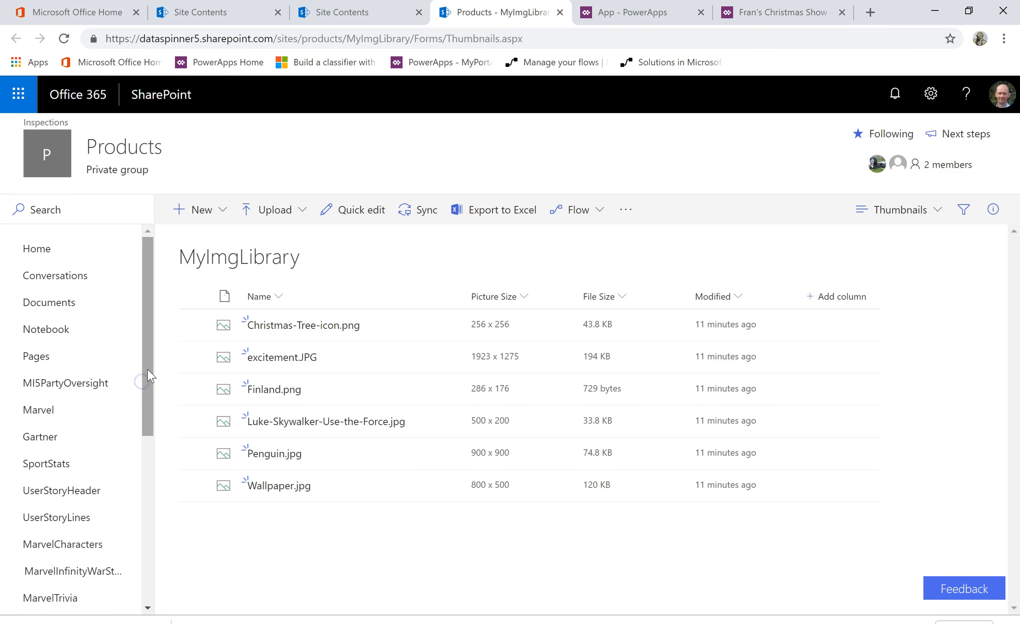